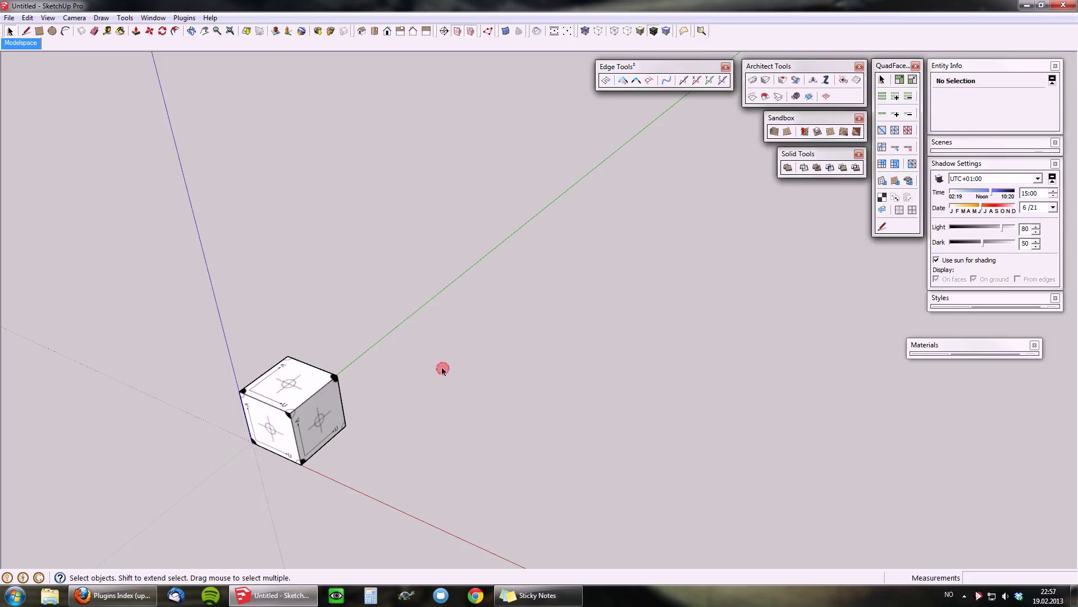
Draw a ground rectangle next to the small cube and push it up into a tall box
key("r")
left_click(399, 409)
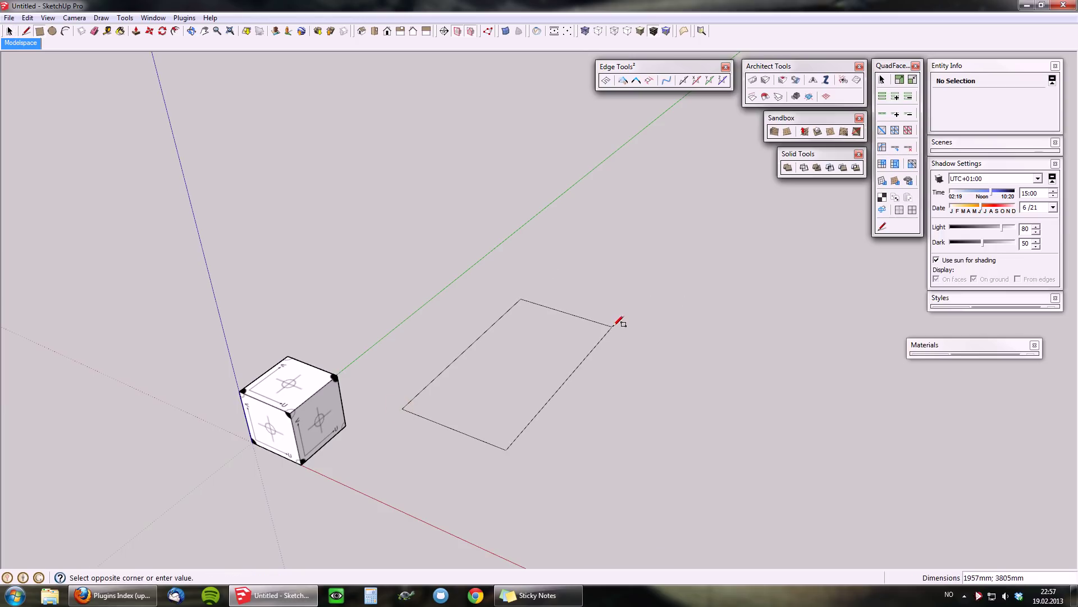
left_click(611, 328)
key("p")
left_click_drag(530, 371, 506, 247)
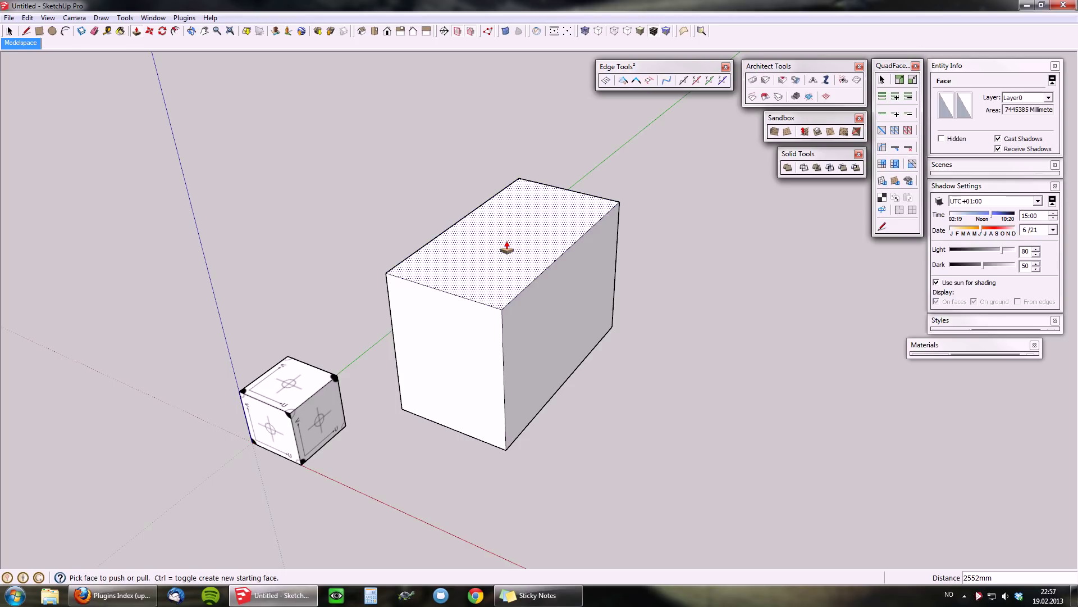
Drag the tall box's bottom front corner down and outward, folding its front and right faces diagonally
key("space")
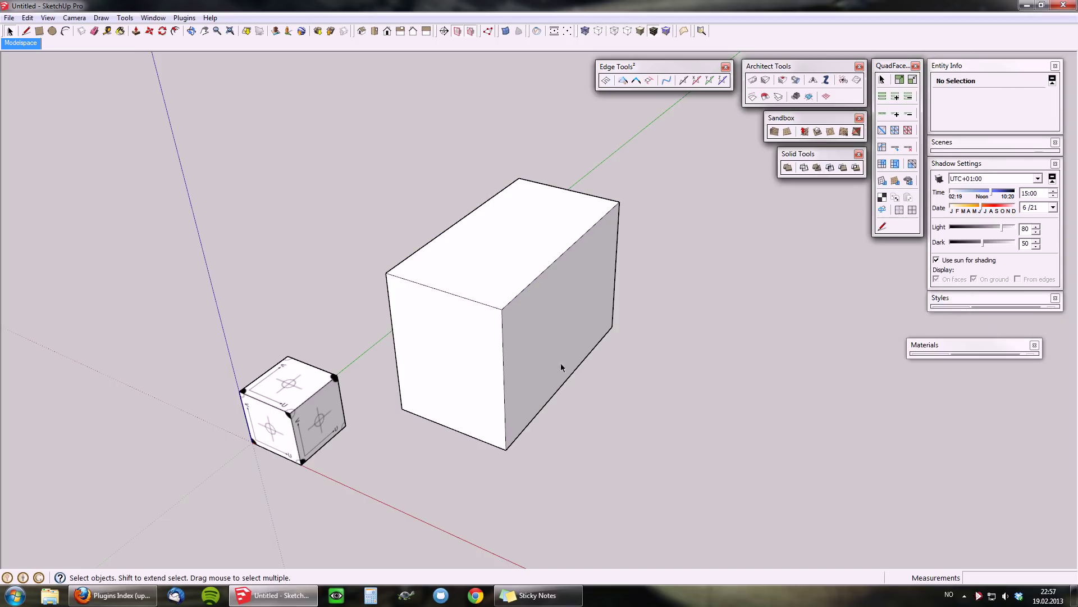
left_click(595, 402)
key("m")
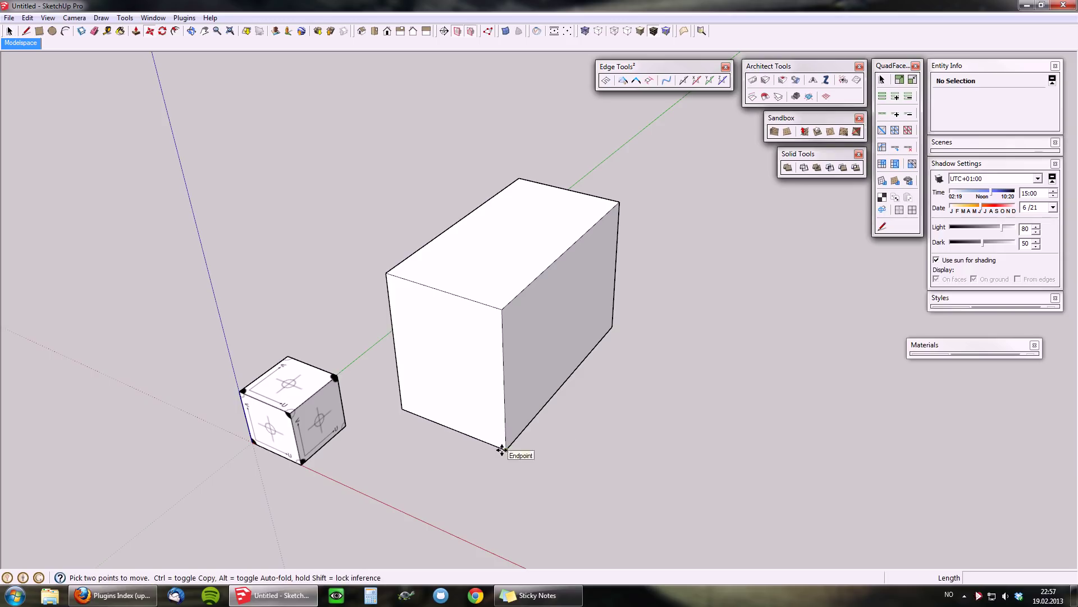
mouse_move(505, 447)
left_mouse_down()
mouse_move(503, 516)
mouse_move(543, 523)
left_mouse_up()
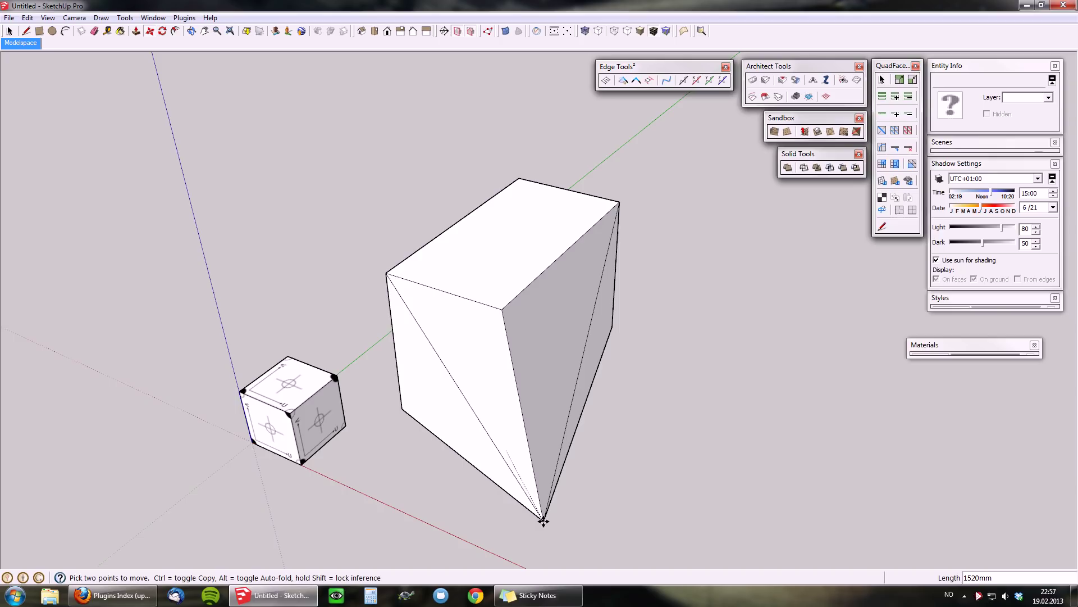
mouse_move(544, 522)
left_mouse_down()
mouse_move(556, 514)
mouse_move(552, 487)
left_mouse_up()
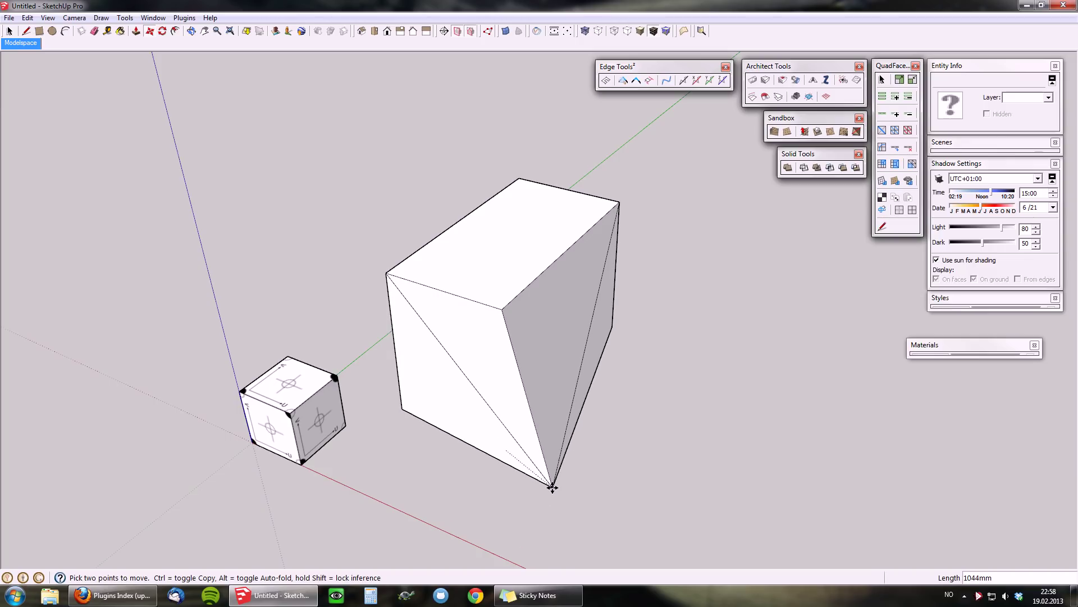
left_click_drag(553, 487, 553, 487)
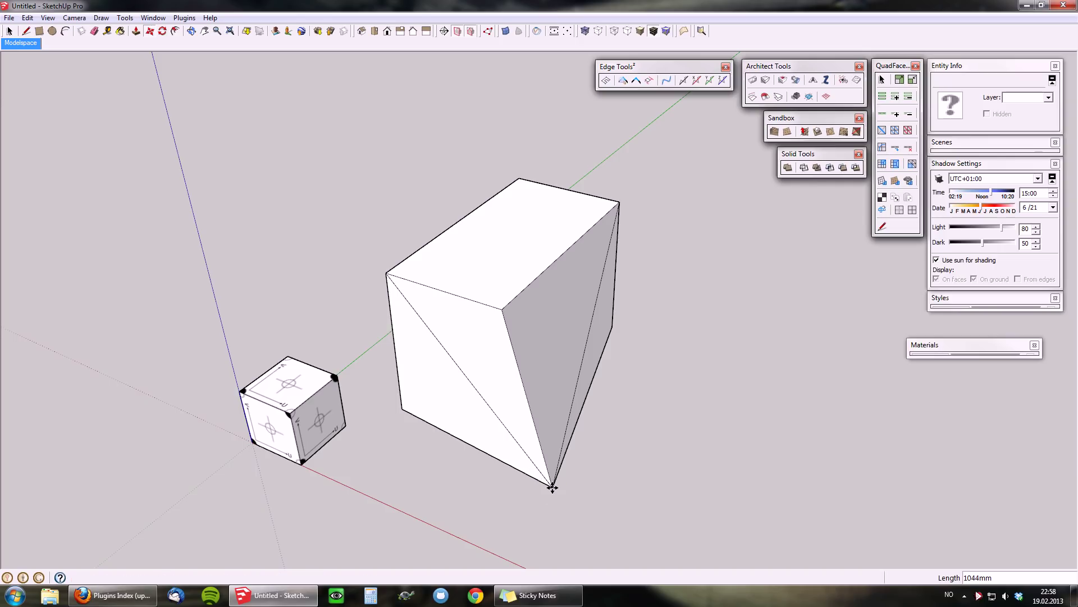
key("space")
mouse_move(582, 372)
middle_mouse_down()
mouse_move(469, 288)
mouse_move(515, 326)
middle_mouse_up()
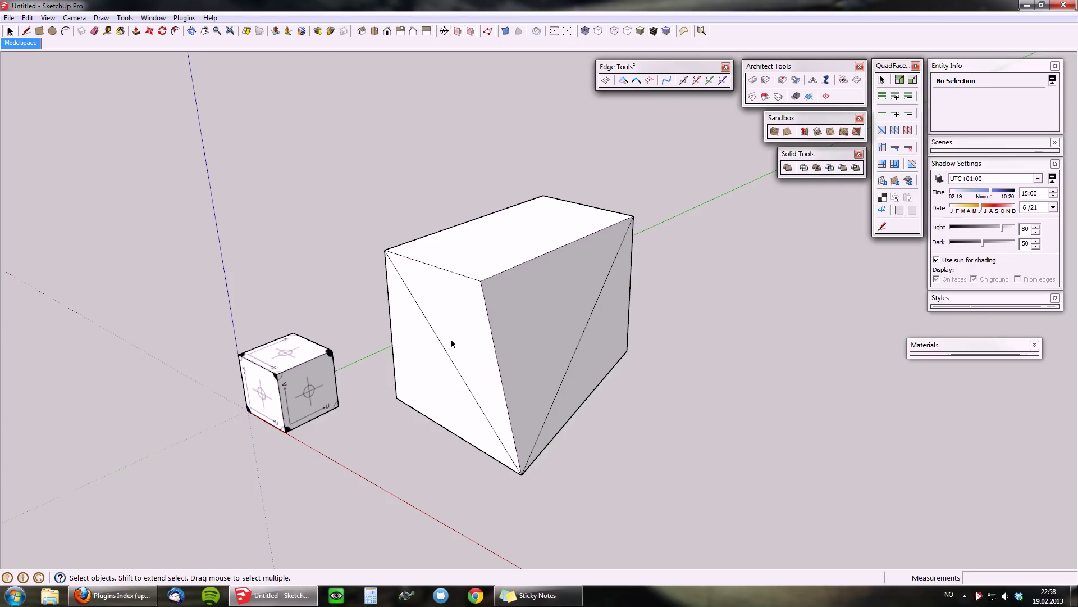
Soften the fold diagonals on the box's front and right faces with the Eraser
key("e")
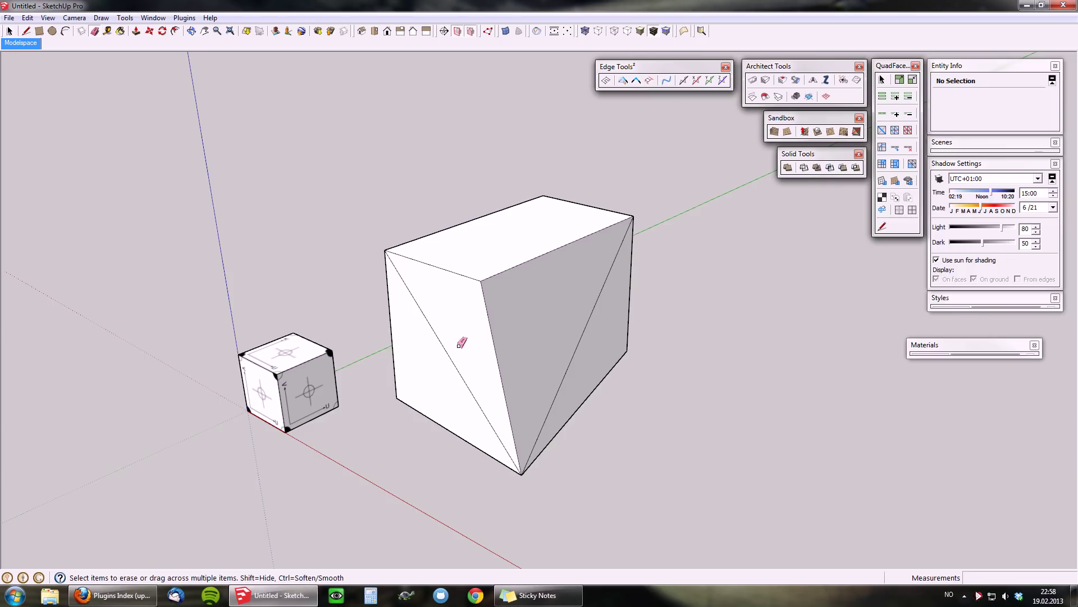
left_click(445, 333)
left_click(548, 346)
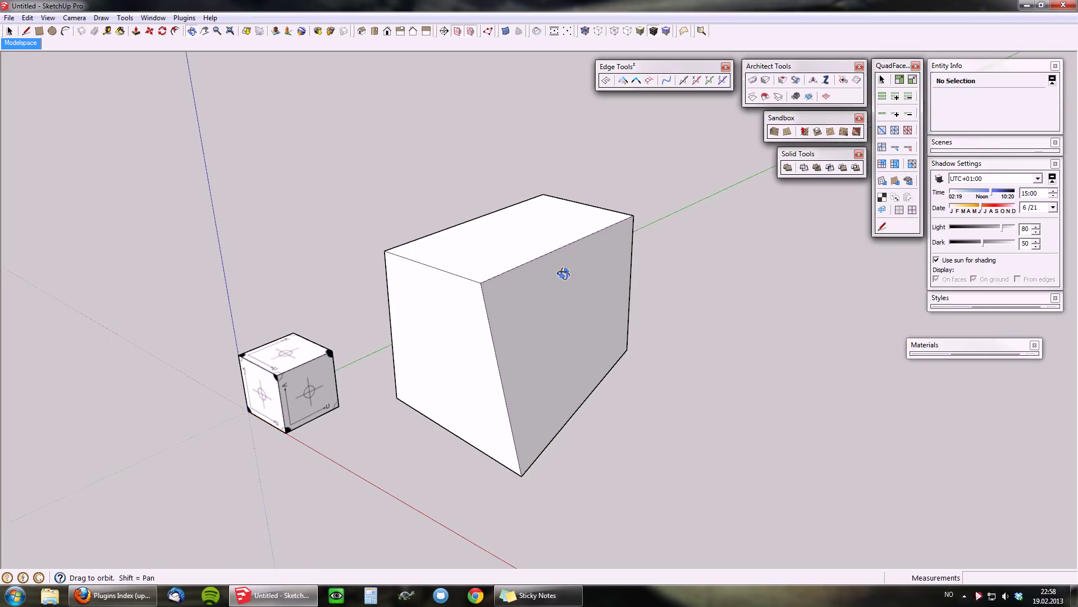
middle_click_drag(564, 257, 568, 325)
Raise the box's top back corner and soften the new diagonal on the top face
key("space")
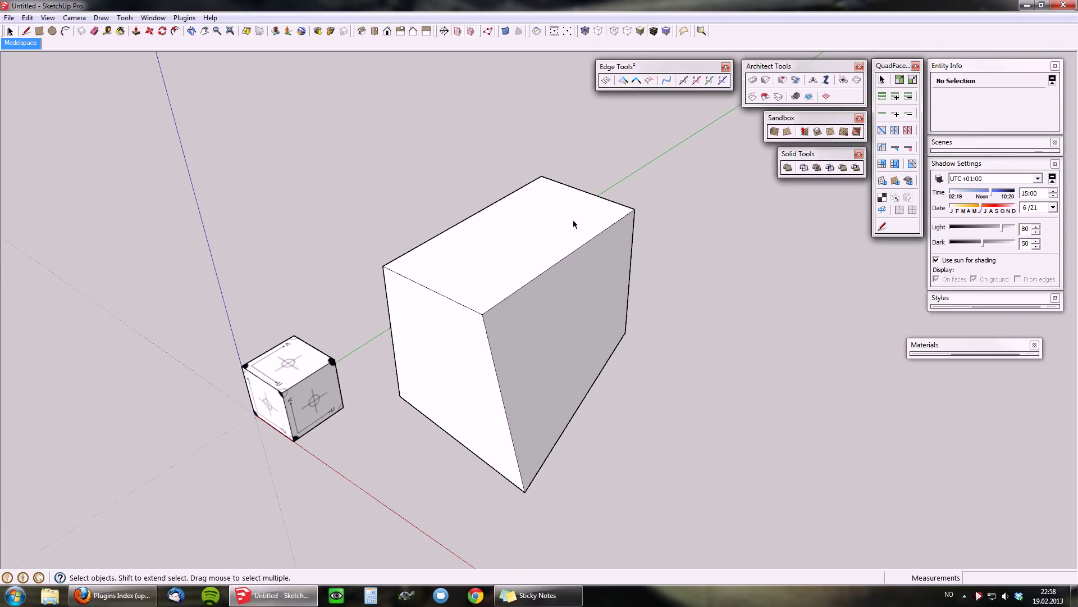
key("m")
left_click_drag(544, 177, 540, 131)
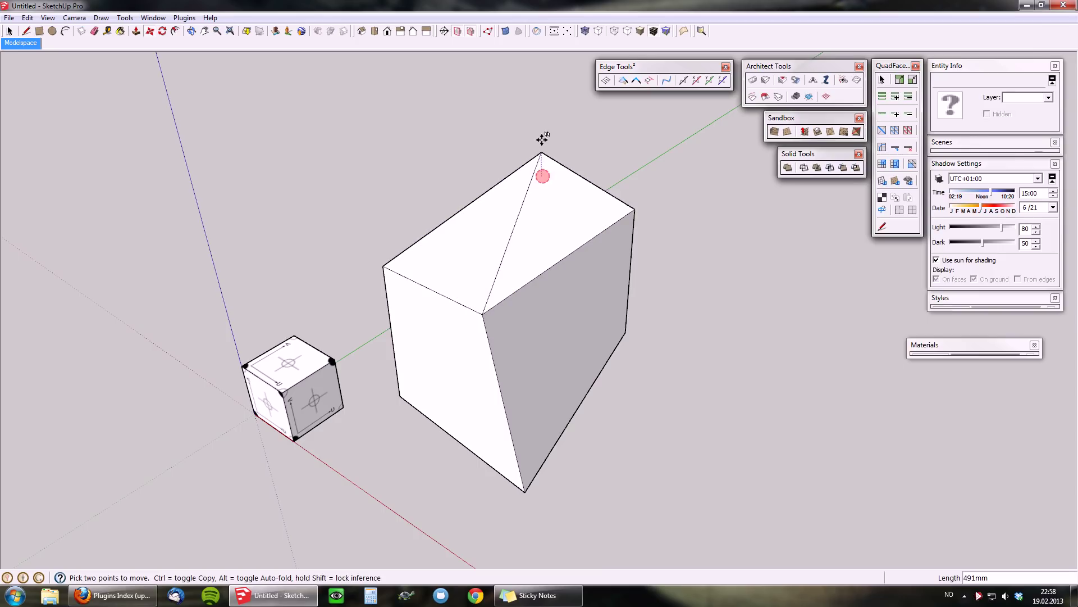
key("space")
key("e")
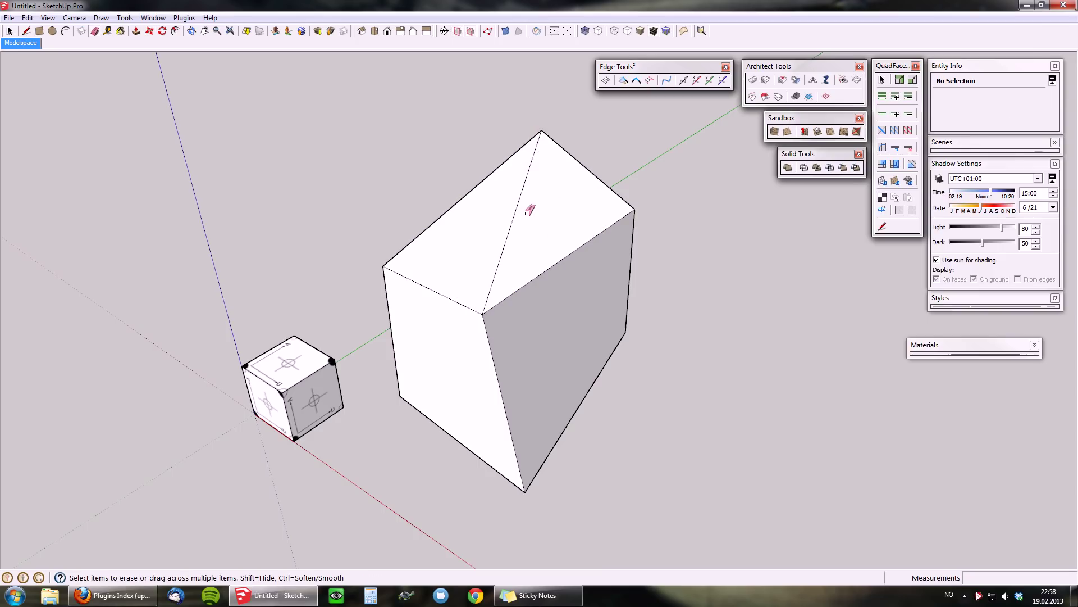
left_click(529, 210)
Orbit around and below the folded box to inspect the softened edges
mouse_move(497, 434)
middle_mouse_down()
mouse_move(401, 292)
mouse_move(459, 353)
middle_mouse_up()
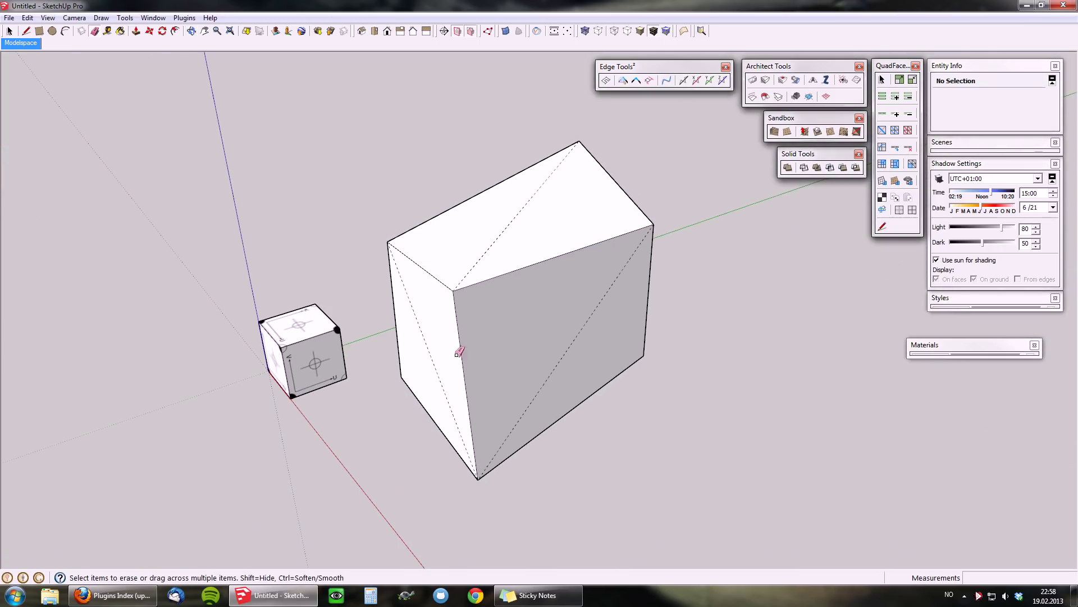
mouse_move(482, 303)
middle_mouse_down()
mouse_move(662, 287)
mouse_move(884, 300)
mouse_move(514, 354)
mouse_move(1060, 230)
mouse_move(590, 337)
mouse_move(792, 346)
middle_mouse_up()
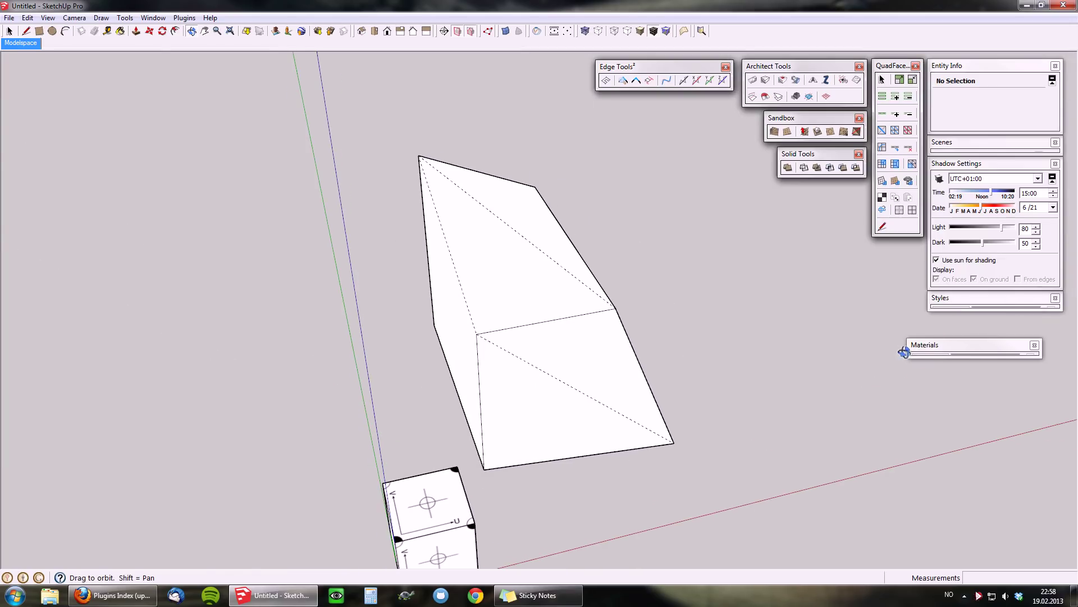
key("space")
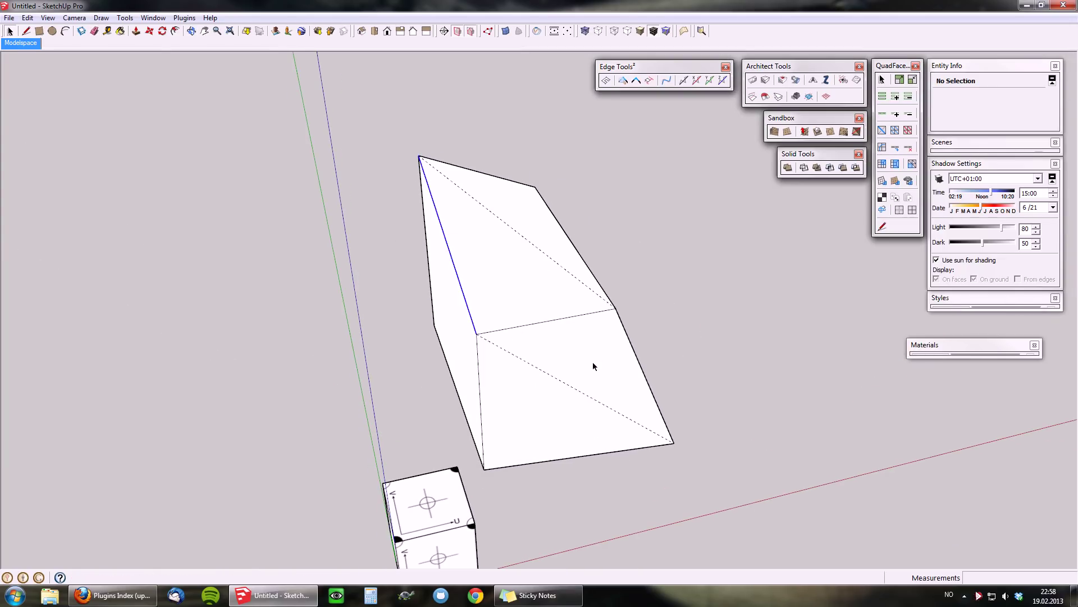
left_click(593, 361)
mouse_move(590, 362)
middle_mouse_down()
mouse_move(242, 328)
mouse_move(348, 307)
middle_mouse_up()
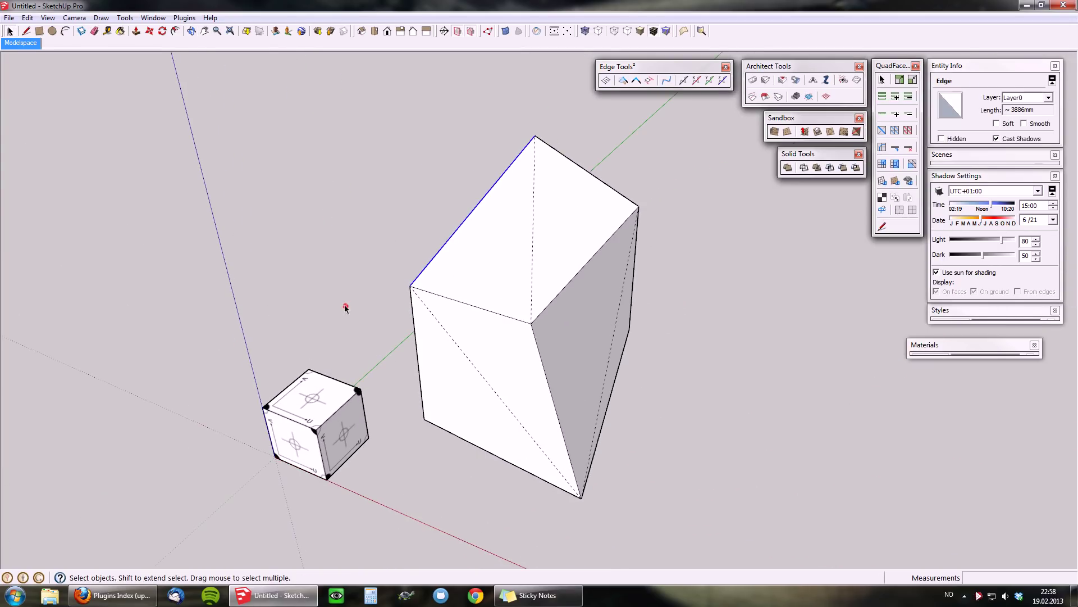
left_click(550, 347)
middle_click_drag(625, 361, 517, 308)
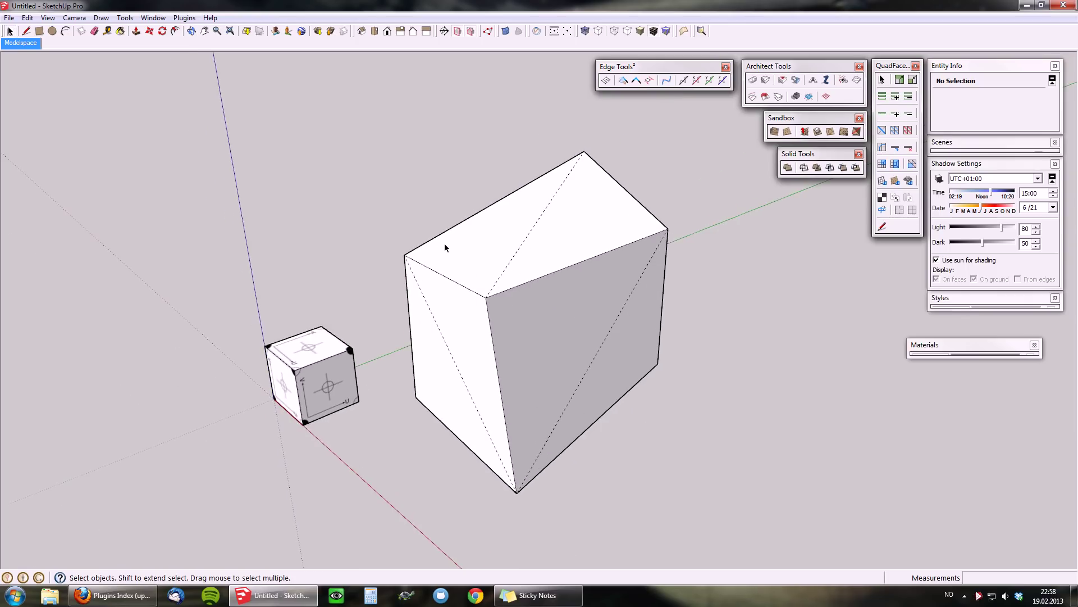
scroll(443, 243, "down", 2)
scroll(573, 328, "up", 2)
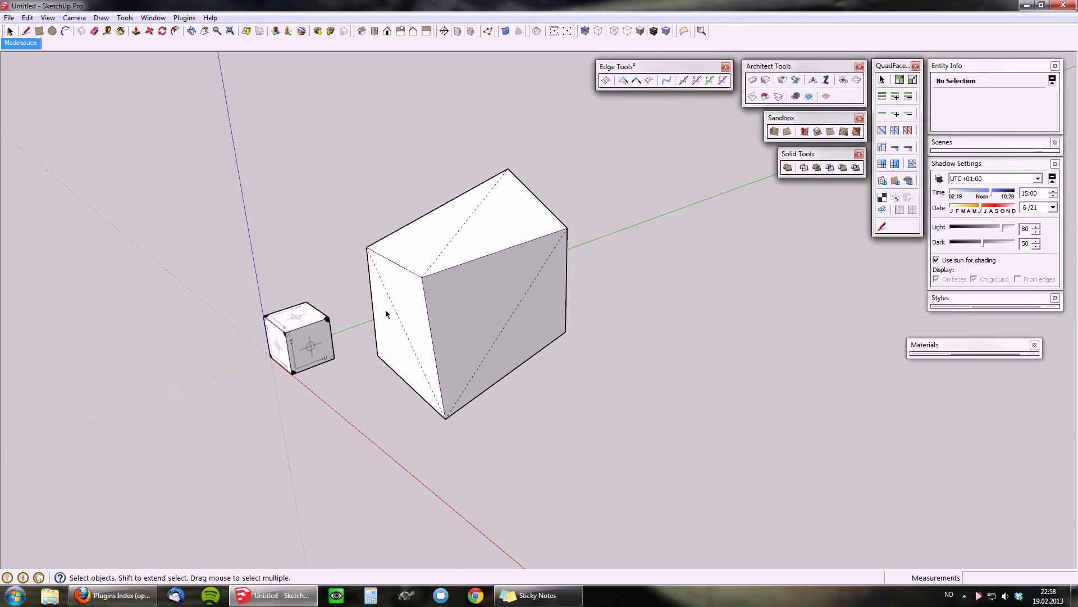
Draw a rectangle right of the big box and push it up into a new box
mouse_move(385, 309)
middle_mouse_down("shift")
mouse_move(615, 324)
mouse_move(607, 349)
middle_mouse_up("shift")
key("r")
left_click_drag(607, 349, 749, 377)
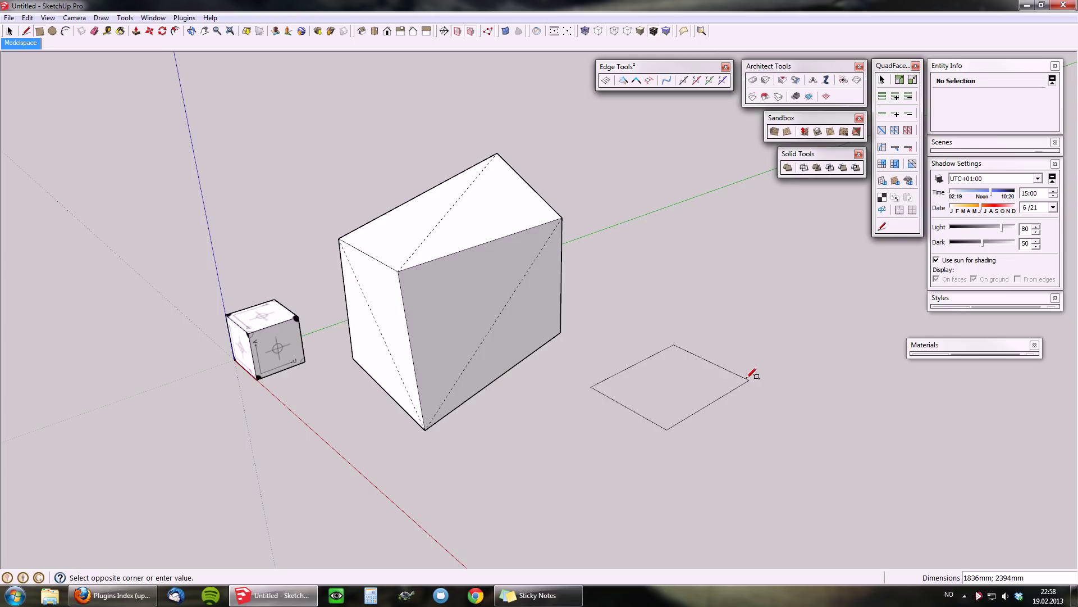
key("p")
left_click_drag(686, 388, 683, 268)
Turn on AutoSmooth so auto-folded faces are smoothed automatically
key("space")
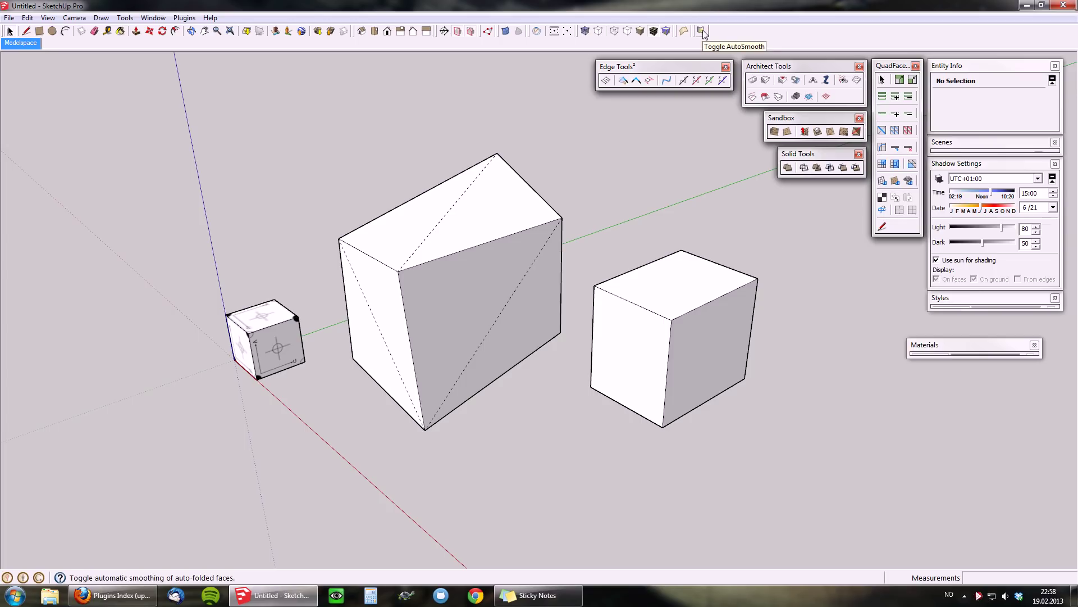
left_click(703, 31)
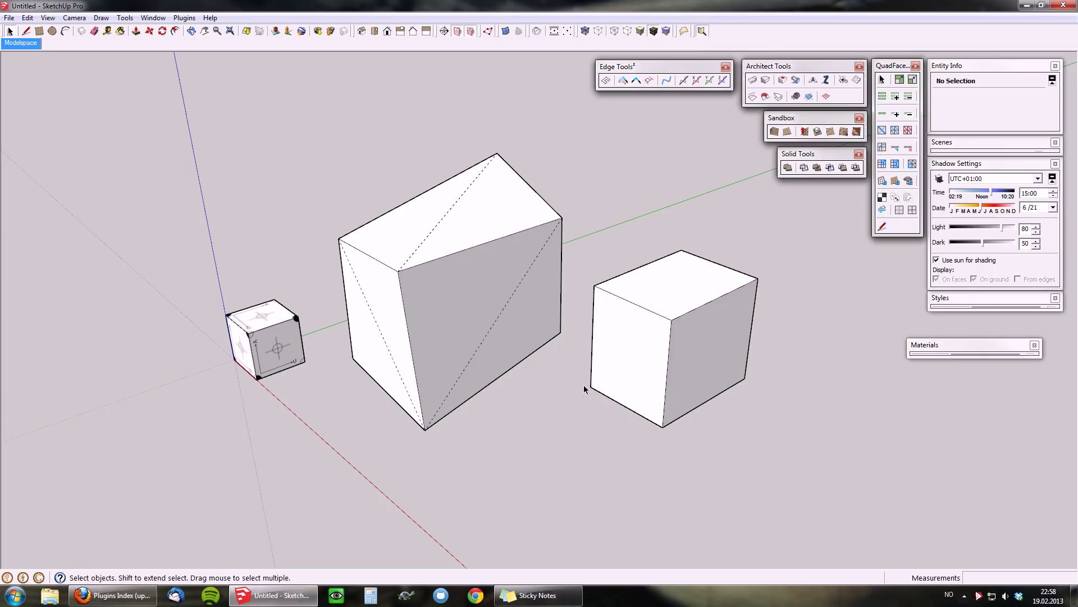
middle_click_drag(591, 417, 600, 431)
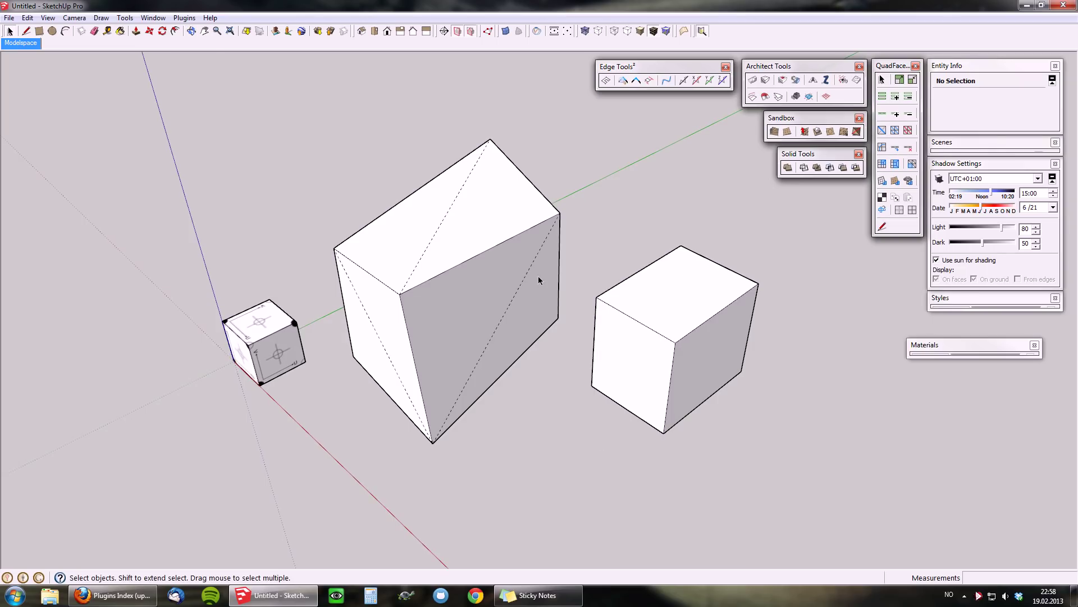
scroll(656, 355, "down", 2)
scroll(625, 382, "up", 2)
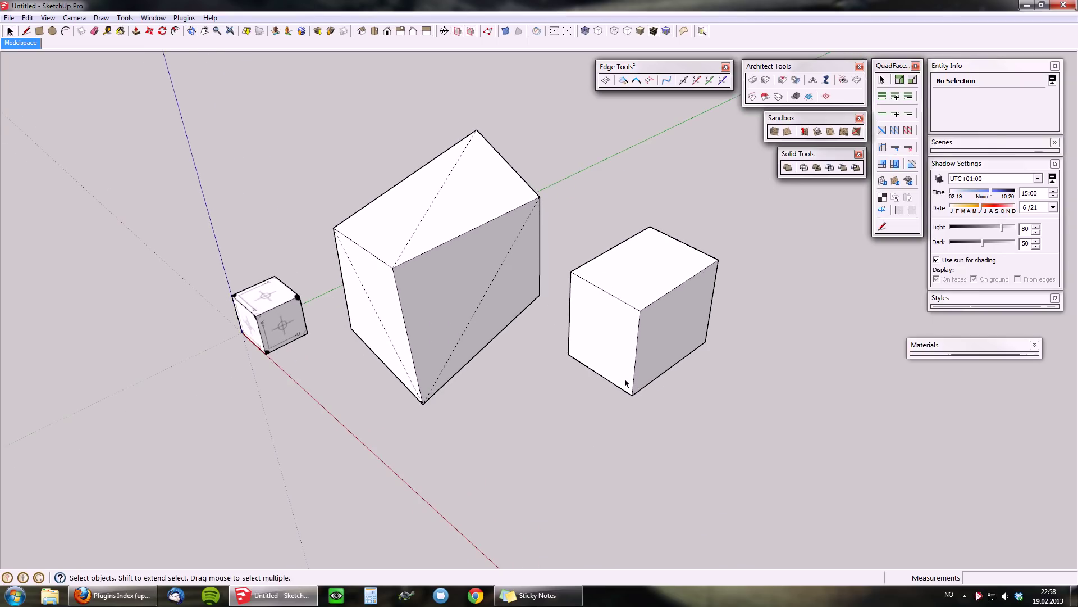
Pull the right cube's bottom corner downward, deforming the cube
key("m")
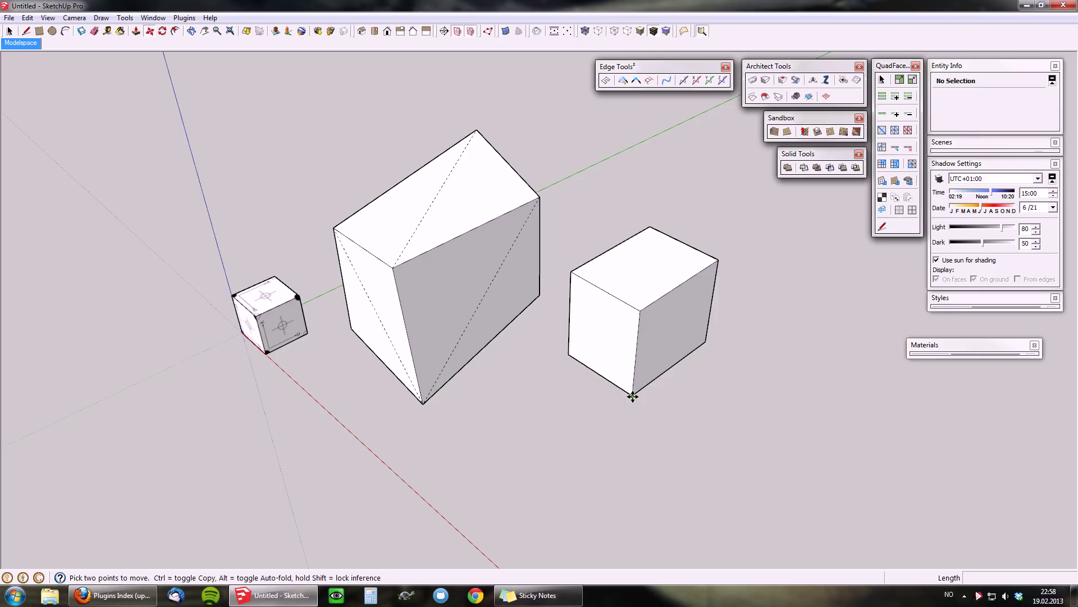
left_click_drag(633, 395, 630, 467)
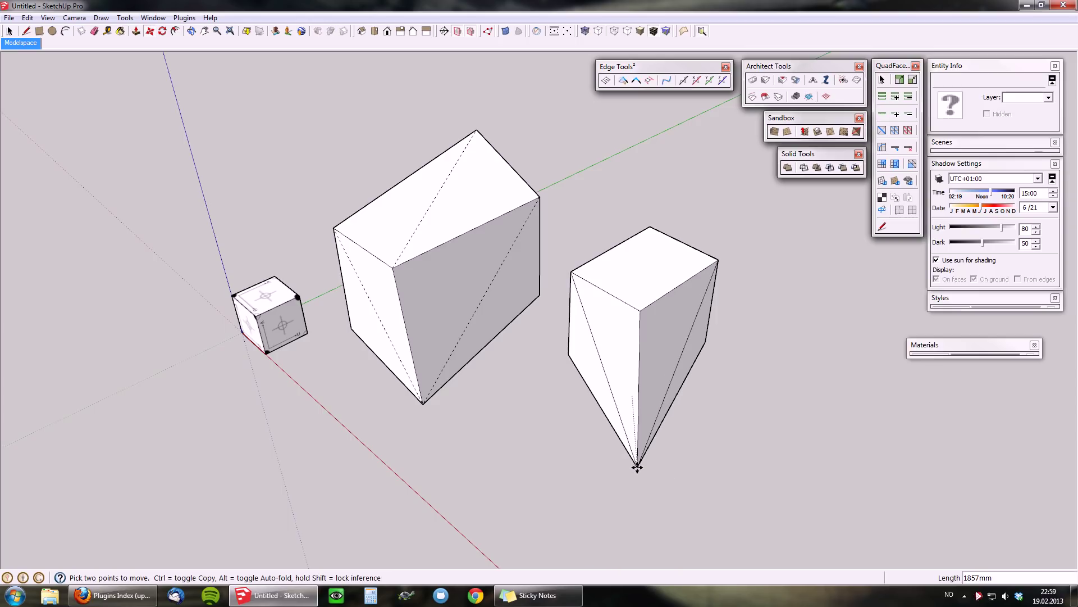
left_click(638, 465)
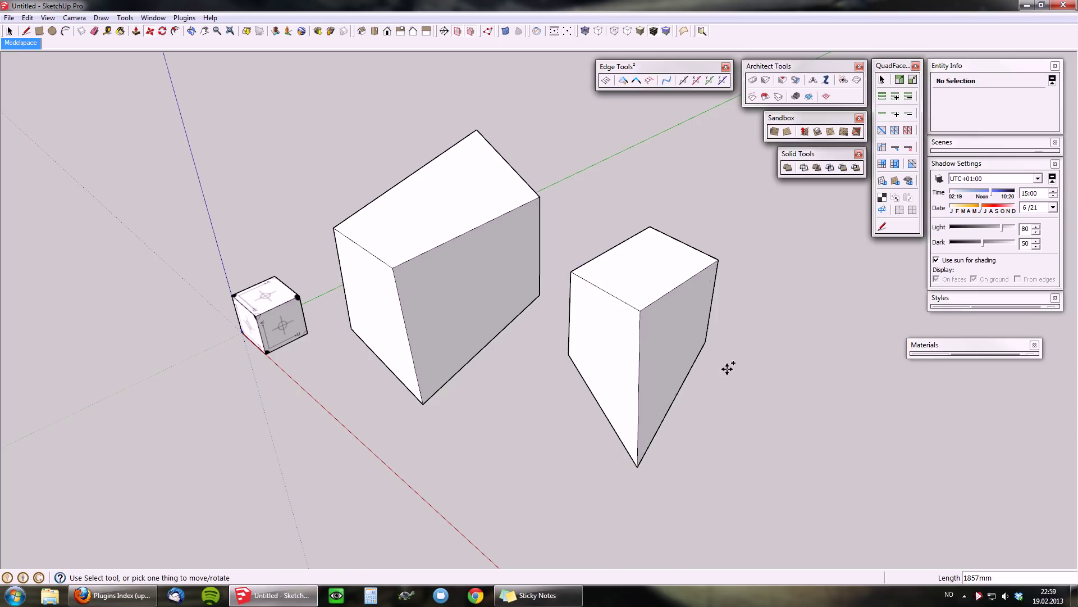
middle_click_drag(716, 374, 255, 318)
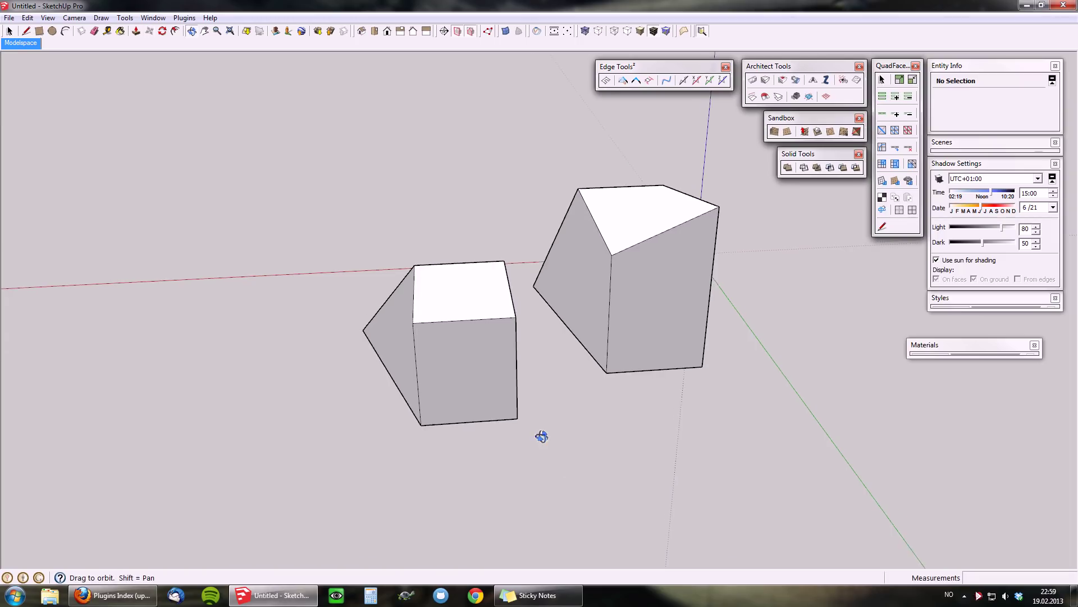
middle_click_drag(566, 461, 363, 430)
Drop the left box's bottom corner lower, deforming that box
left_click(435, 396)
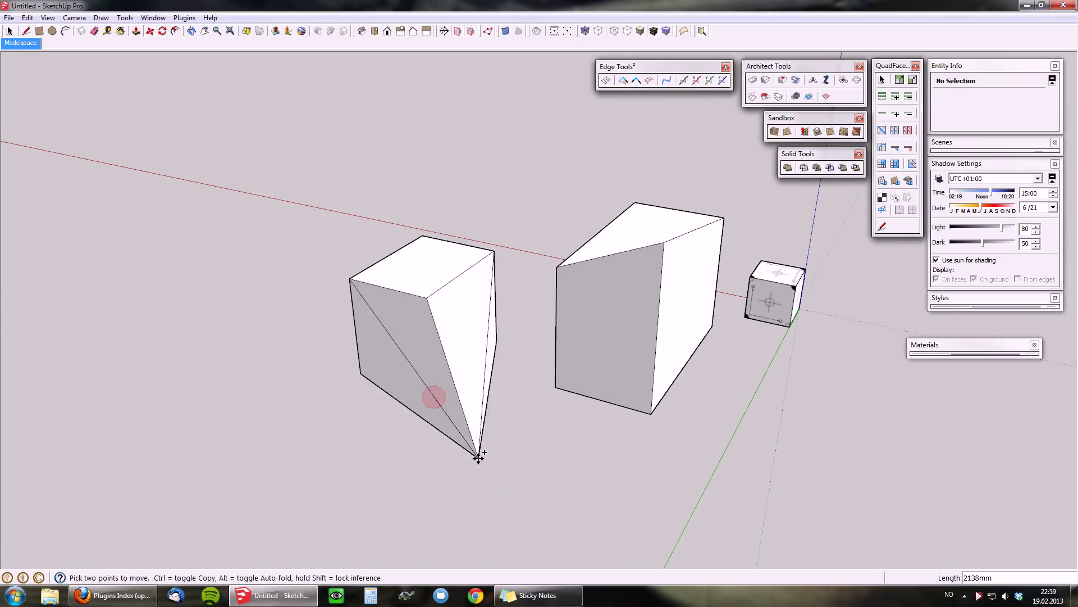
left_click(462, 447)
middle_click_drag(402, 424, 602, 413)
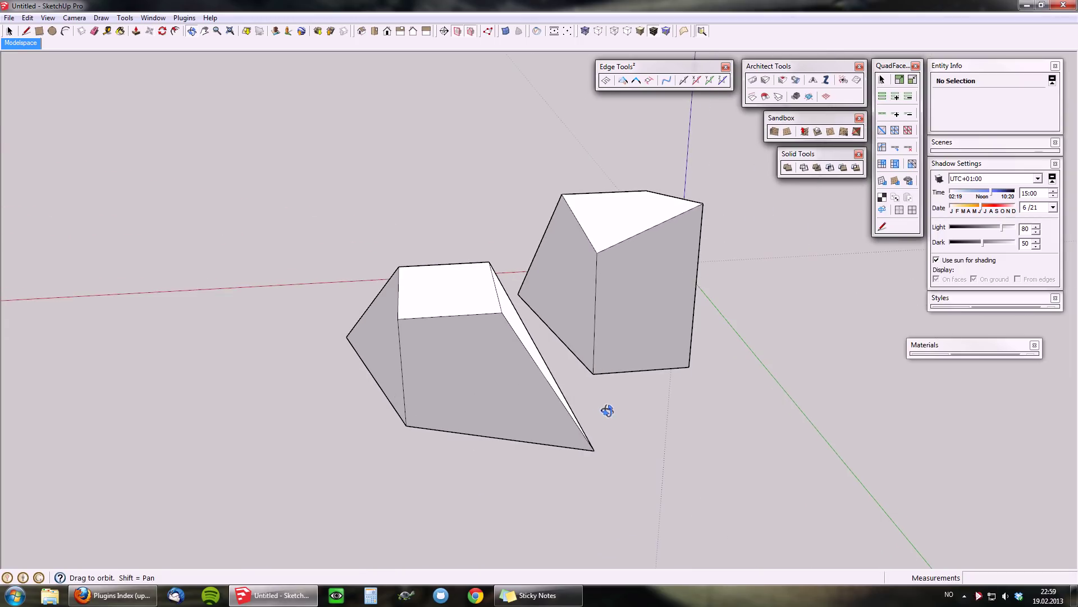
Raise the front box's top corner upward to reshape it
key("m")
mouse_move(342, 326)
middle_mouse_down()
mouse_move(505, 405)
mouse_move(759, 312)
middle_mouse_up()
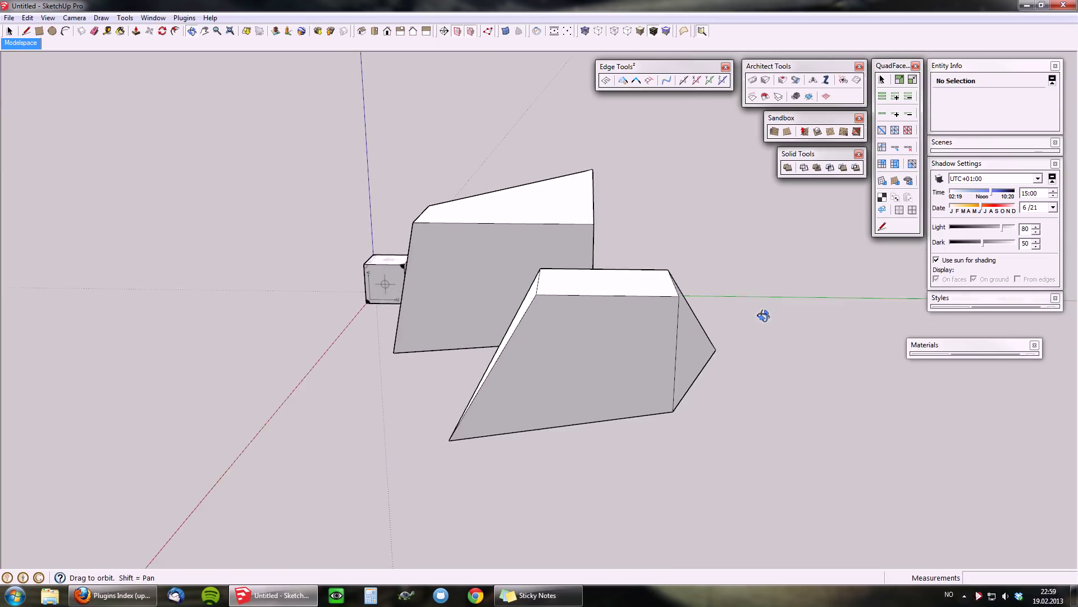
left_click(689, 285)
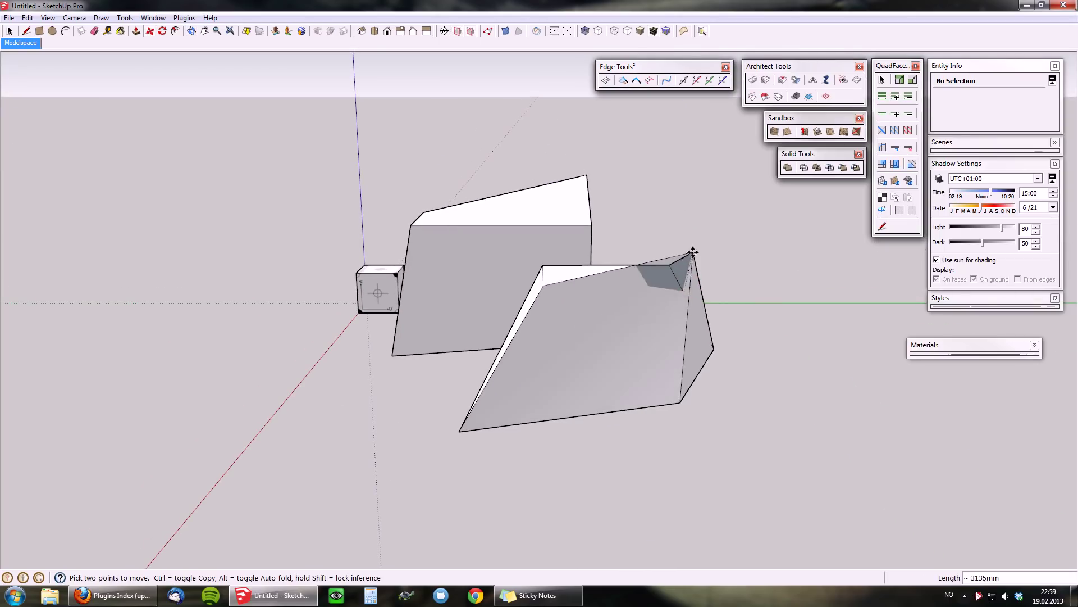
left_click(691, 224)
mouse_move(581, 286)
middle_mouse_down()
mouse_move(627, 383)
mouse_move(626, 363)
middle_mouse_up()
left_click(616, 373)
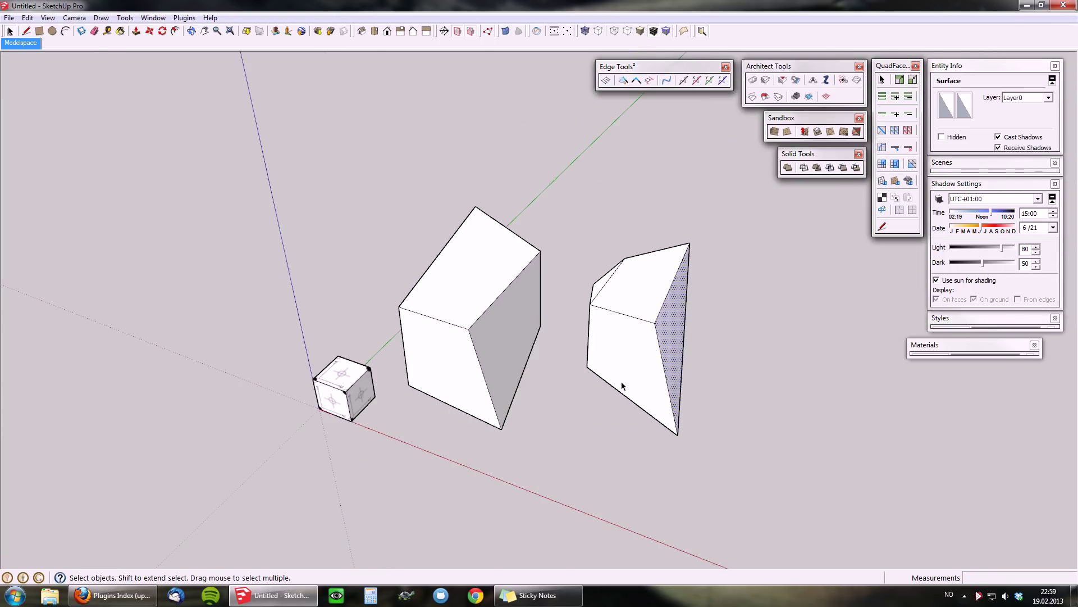
left_click(593, 447)
key("r")
Draw a ground rectangle and extrude it into a fourth tall box
left_click(728, 396)
left_click(832, 362)
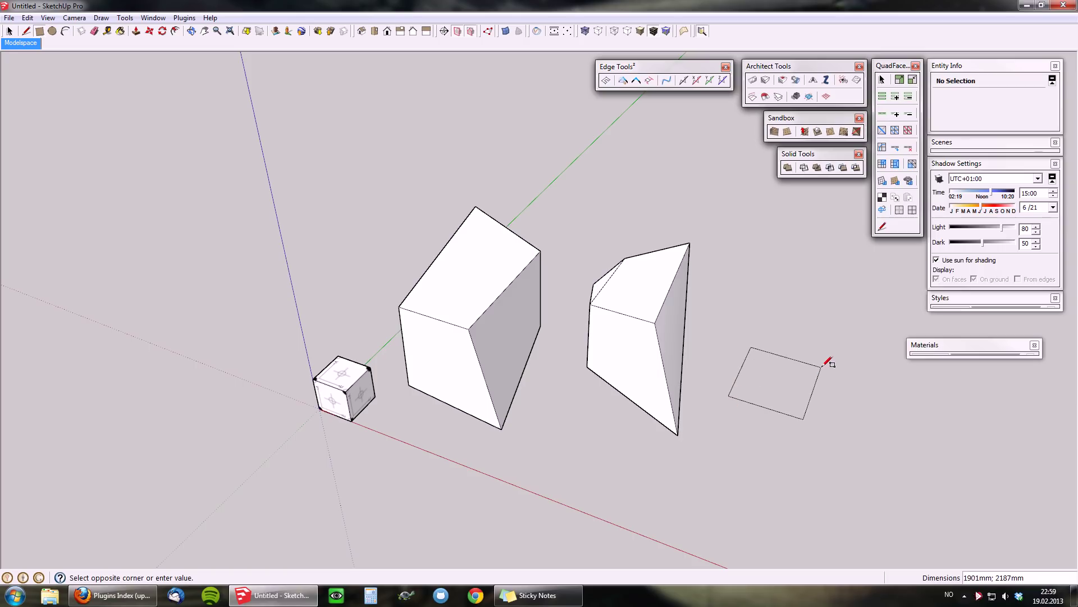
key("p")
left_click(784, 390)
left_click(779, 292)
key("space")
middle_click_drag(809, 345, 774, 492)
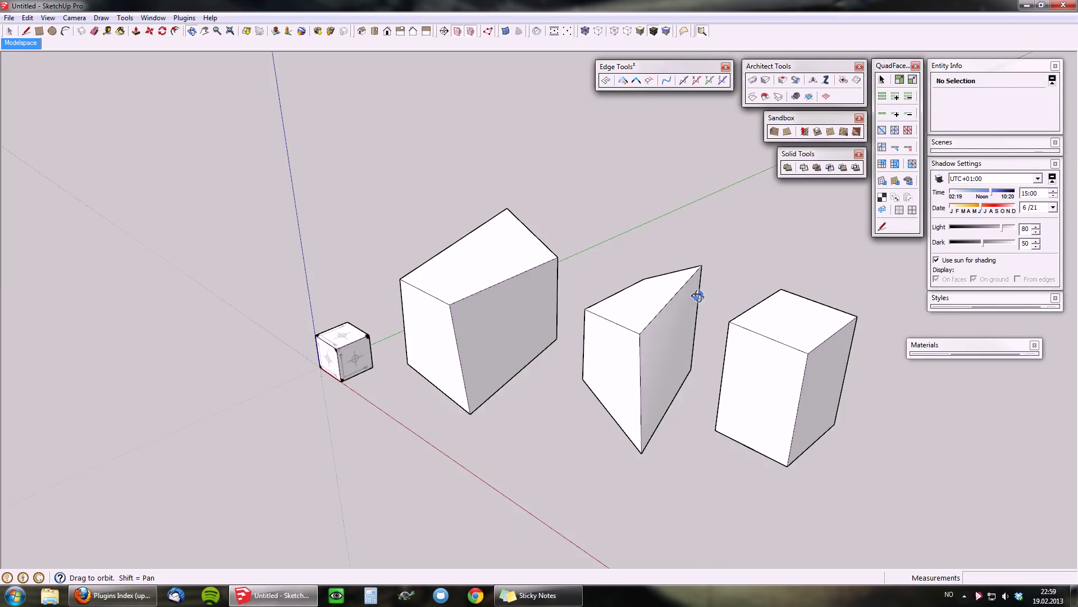
Move the new box's bottom edge farther out so its side slants
left_click(810, 455)
key("m")
left_click(811, 455)
left_click(868, 485)
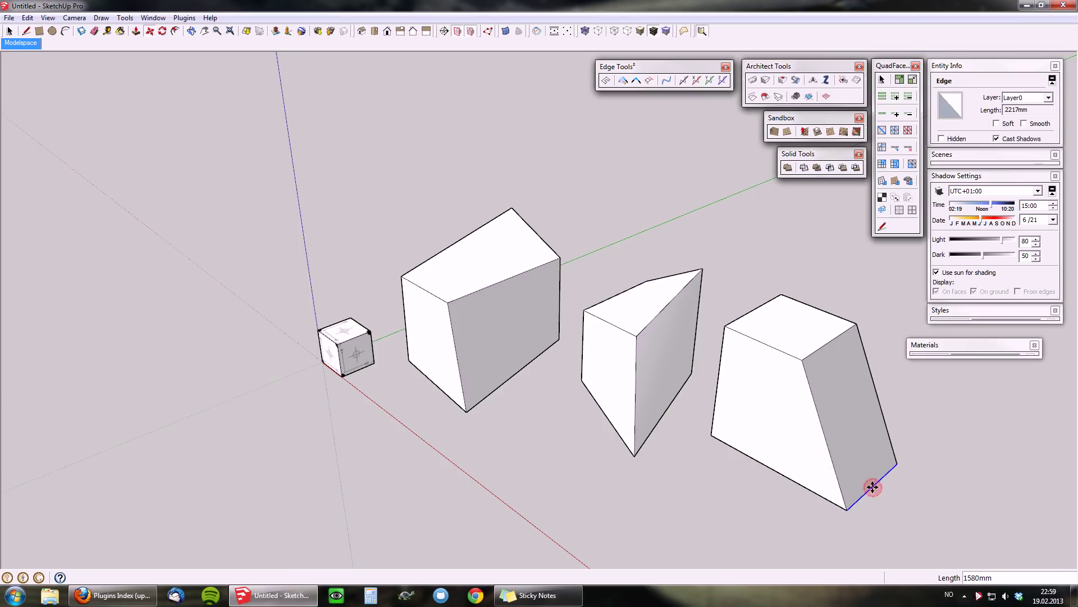
key("space")
scroll(830, 453, "down", 3)
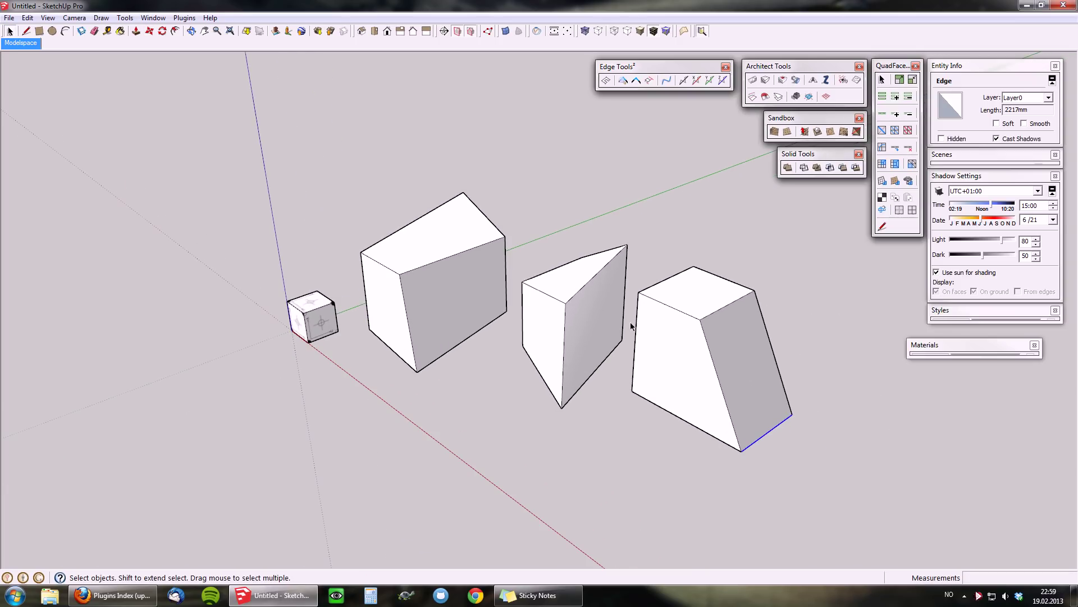
left_click(753, 468)
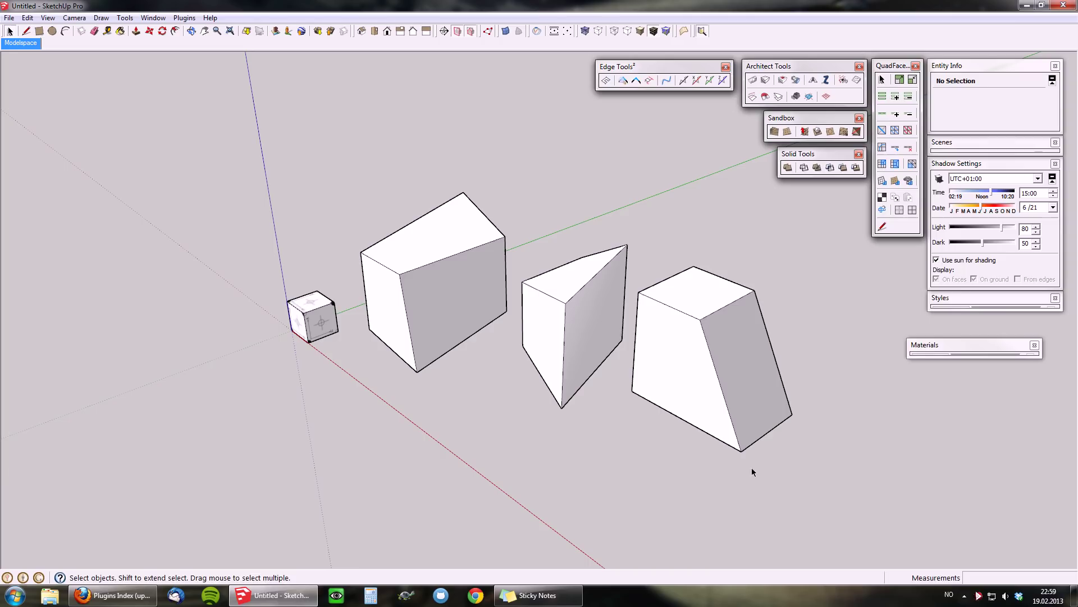
Shift the new box's bottom corner along the green axis and check the hidden folding diagonals
key("m")
left_click(742, 449)
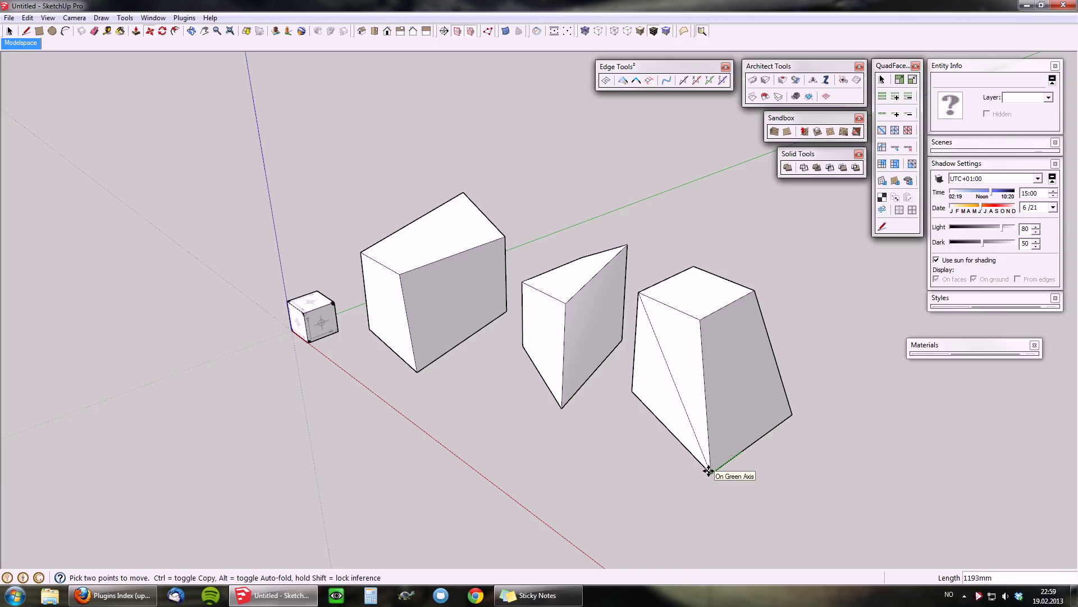
left_click(708, 470)
key("space")
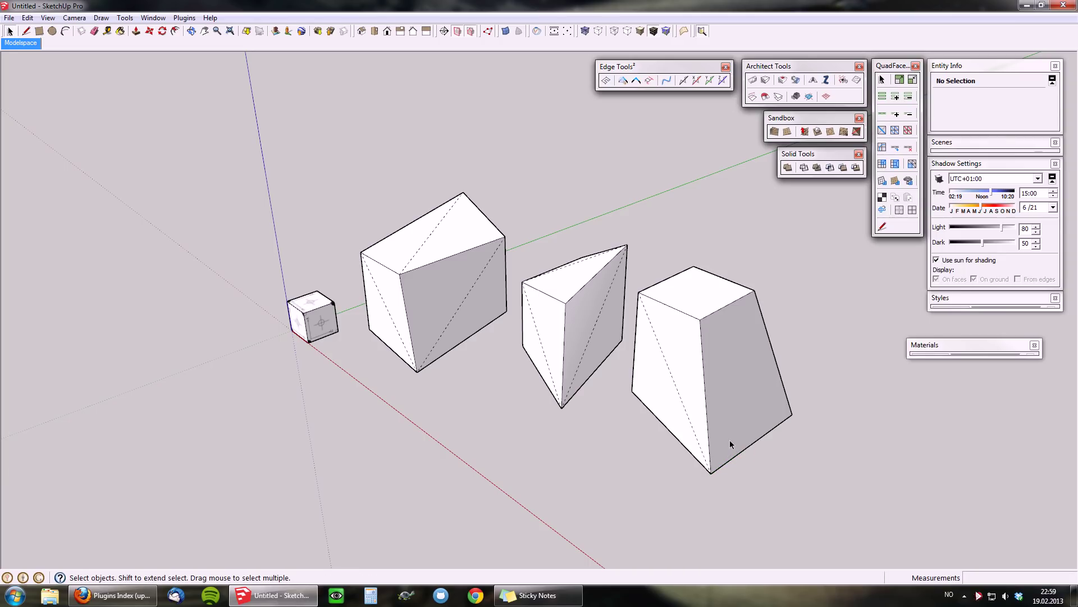
left_click(745, 361)
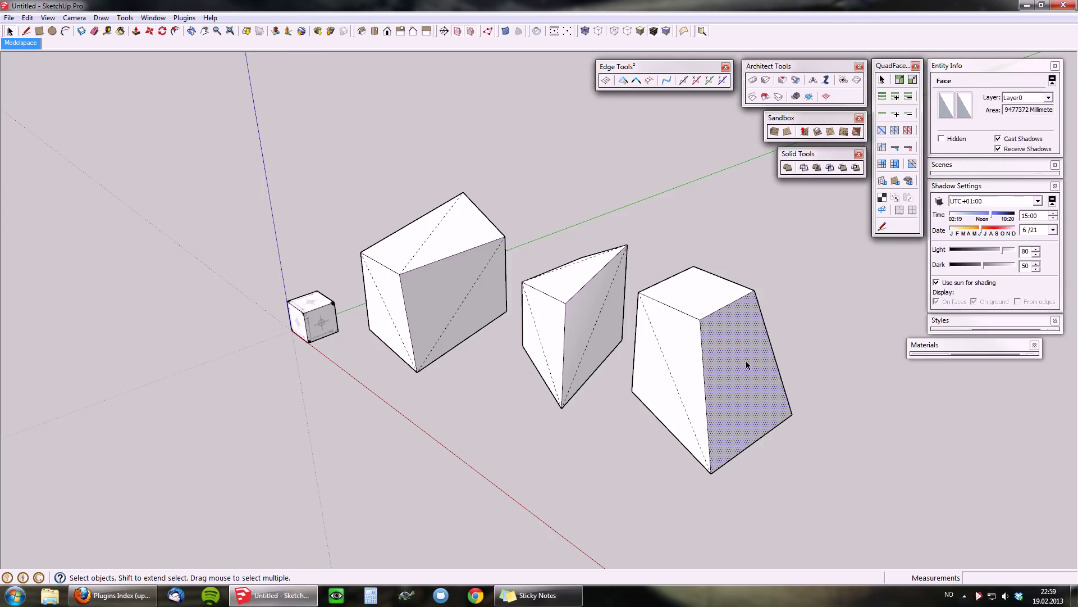
key("s")
key("space")
key("ctrl+z")
Scale the fourth box's left face to 0.5 along the blue axis
left_click(666, 363)
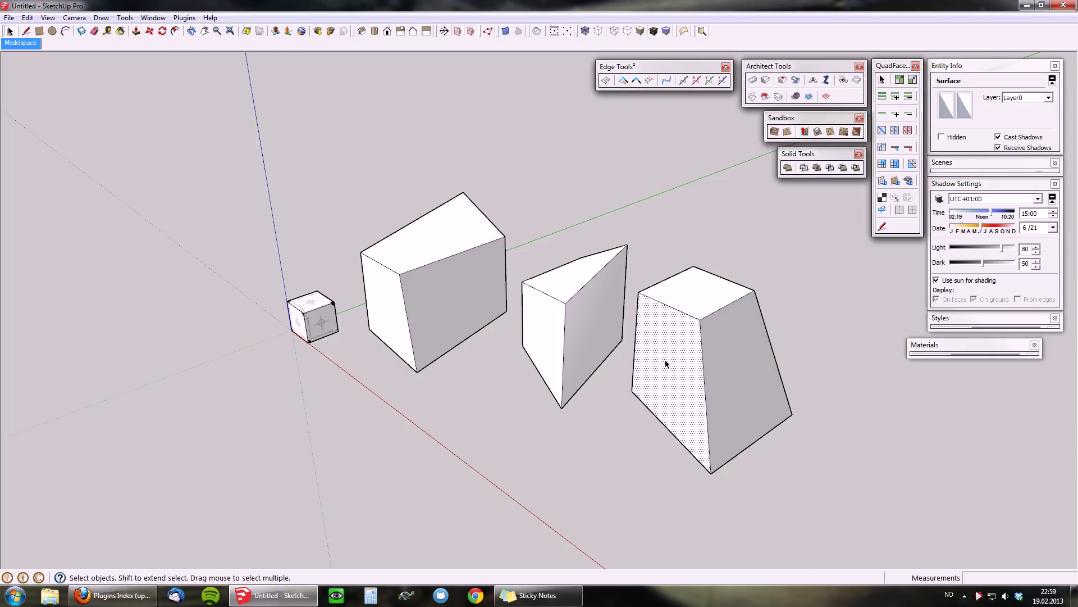
key("s")
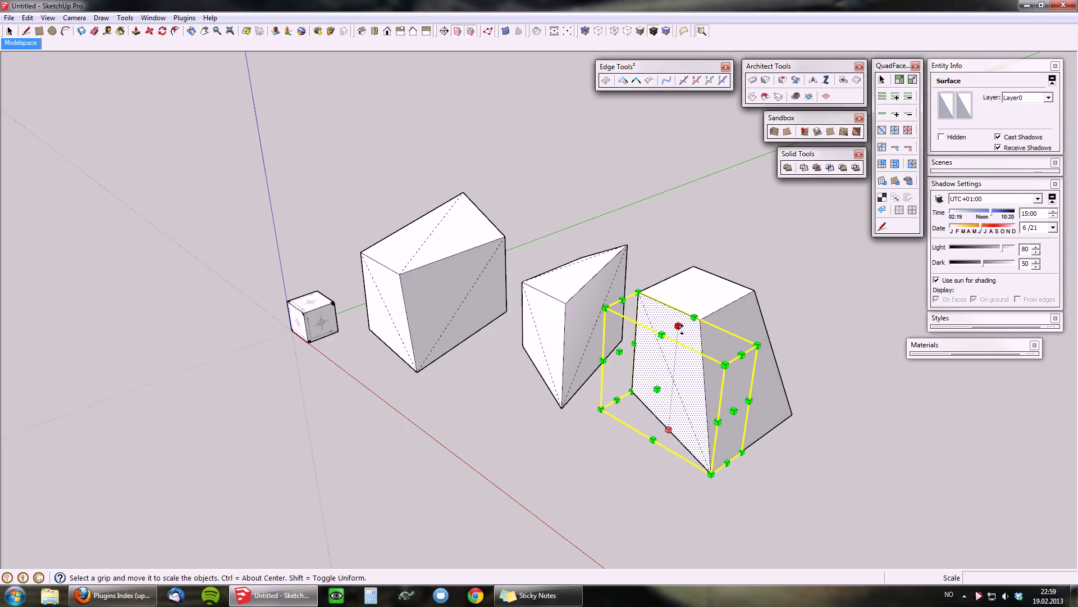
left_click_drag(678, 328, 692, 362)
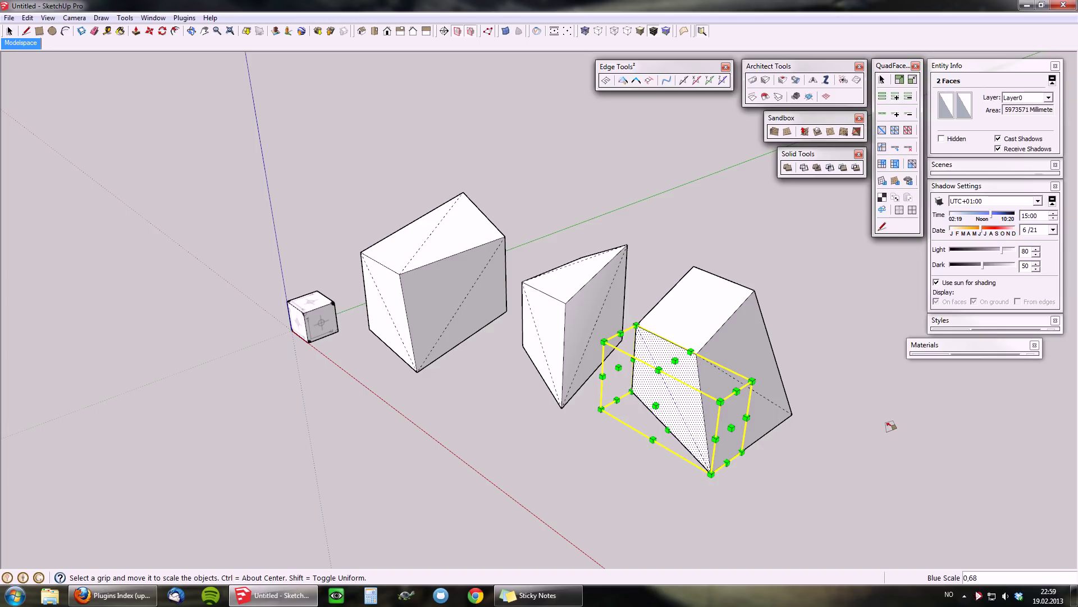
key("Return")
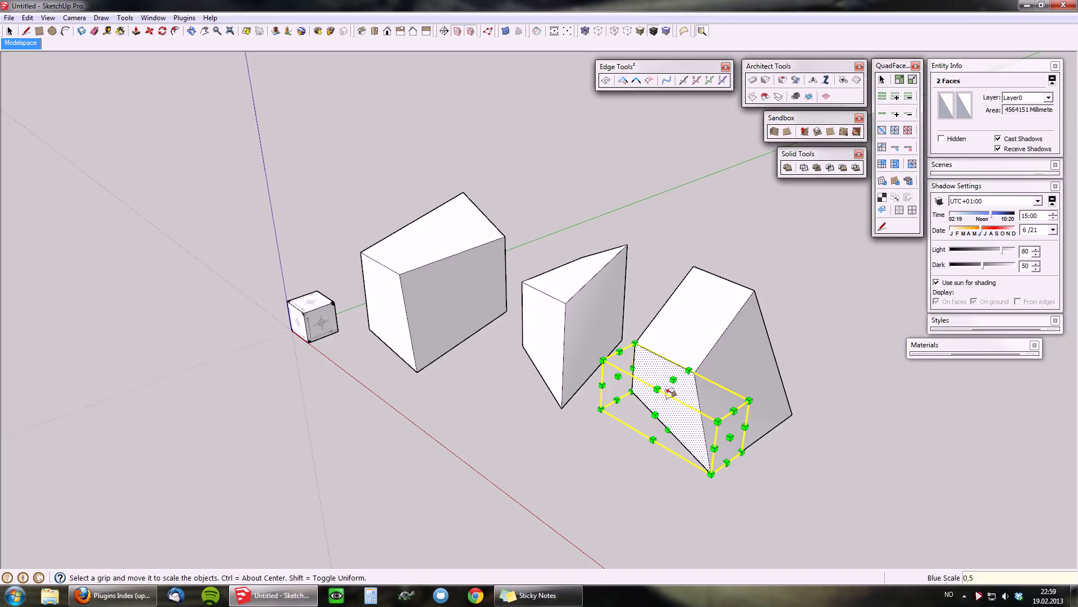
middle_click_drag(670, 389, 543, 433)
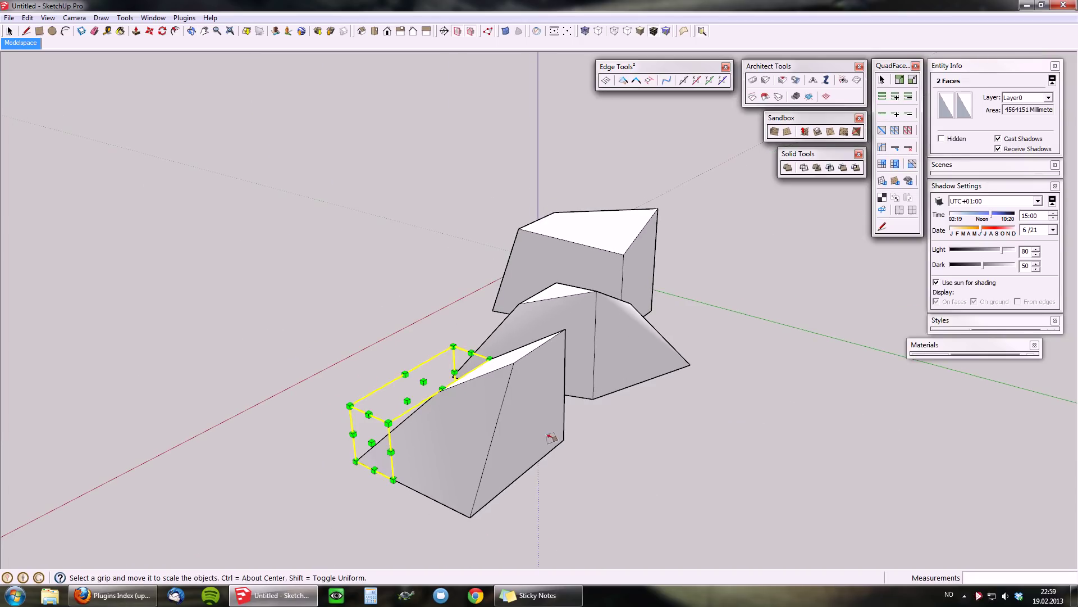
key("space")
Rotate the front box's triangular face by 15 degrees
left_click(506, 400)
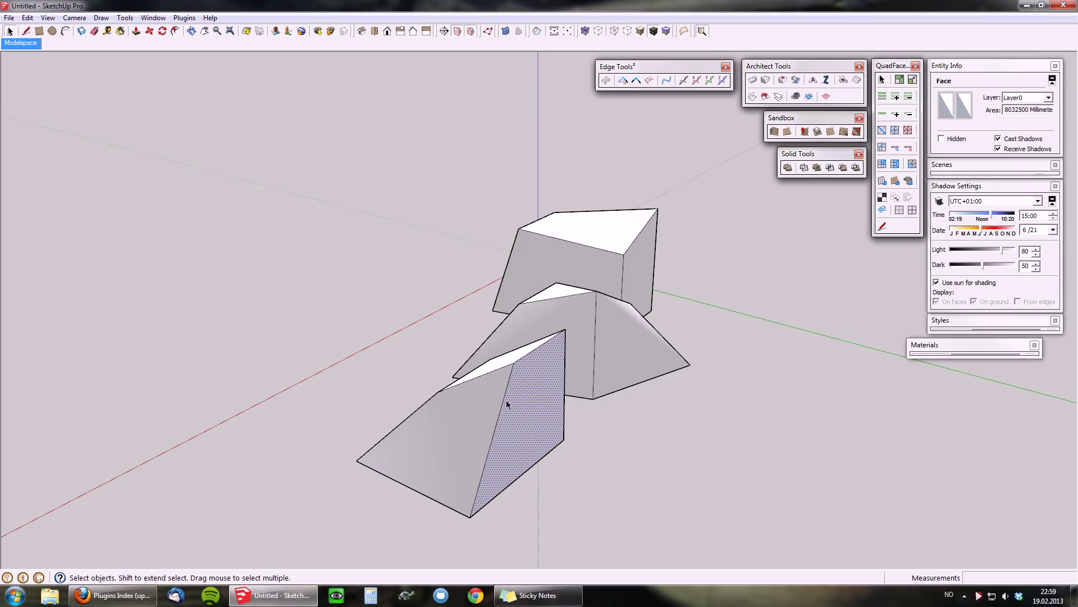
middle_click_drag(507, 400, 613, 421)
key("q")
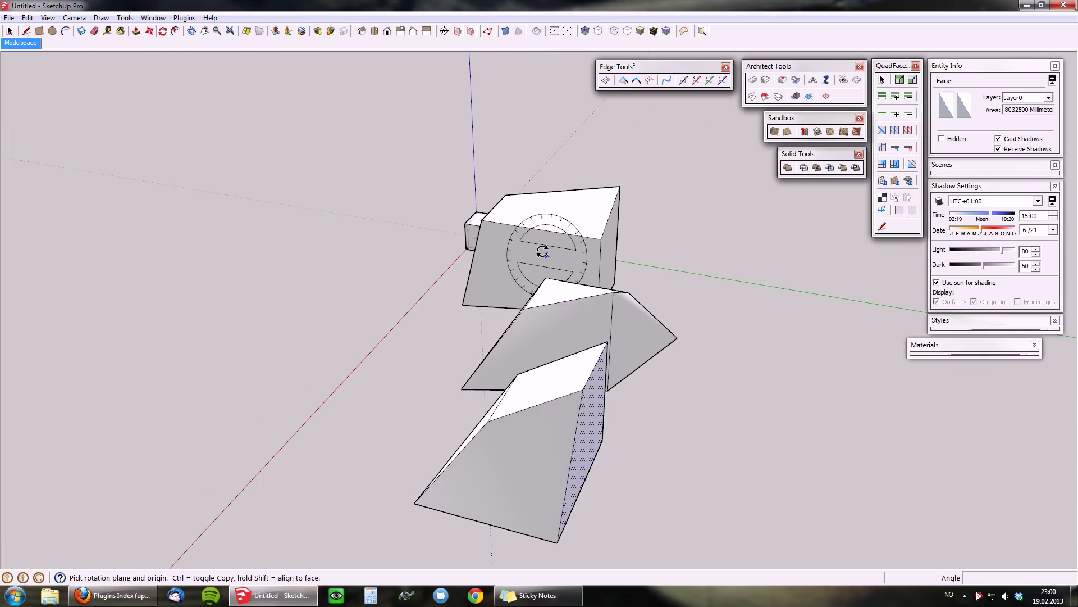
left_click(514, 481)
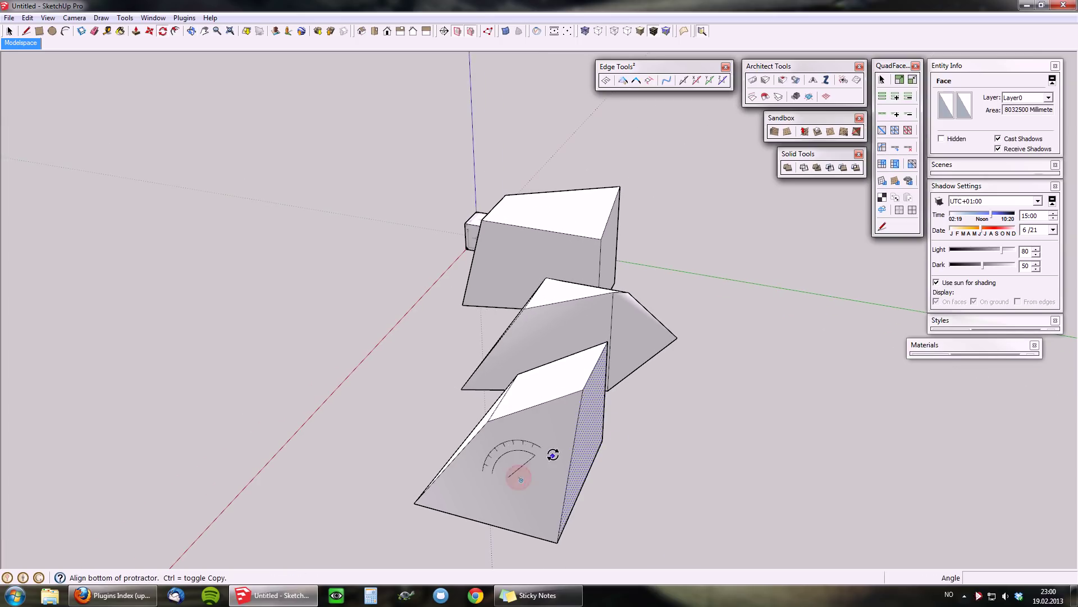
left_click(555, 427)
left_click(568, 442)
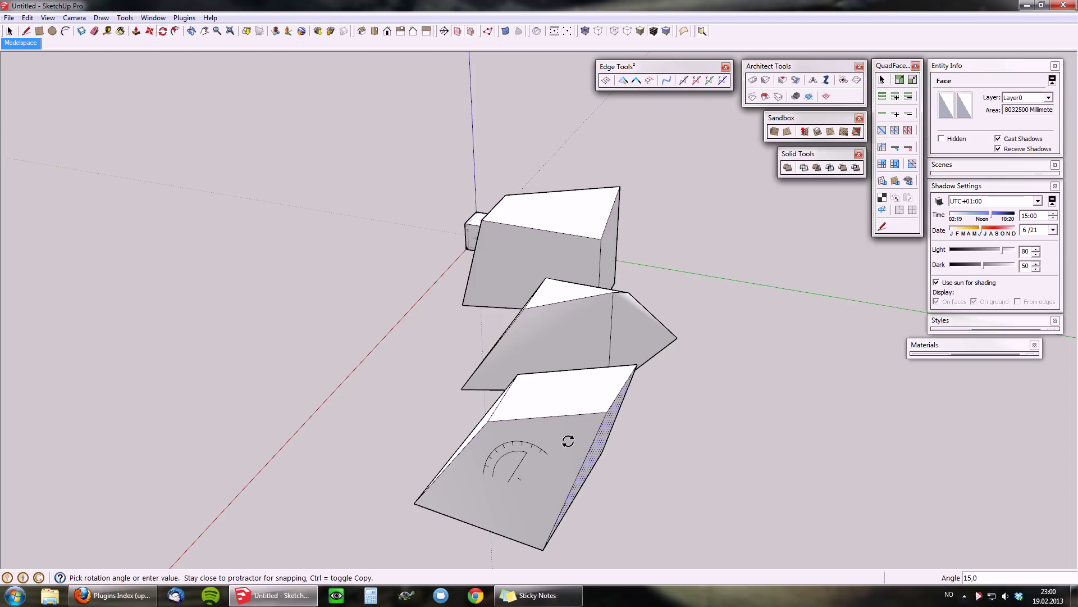
key("space")
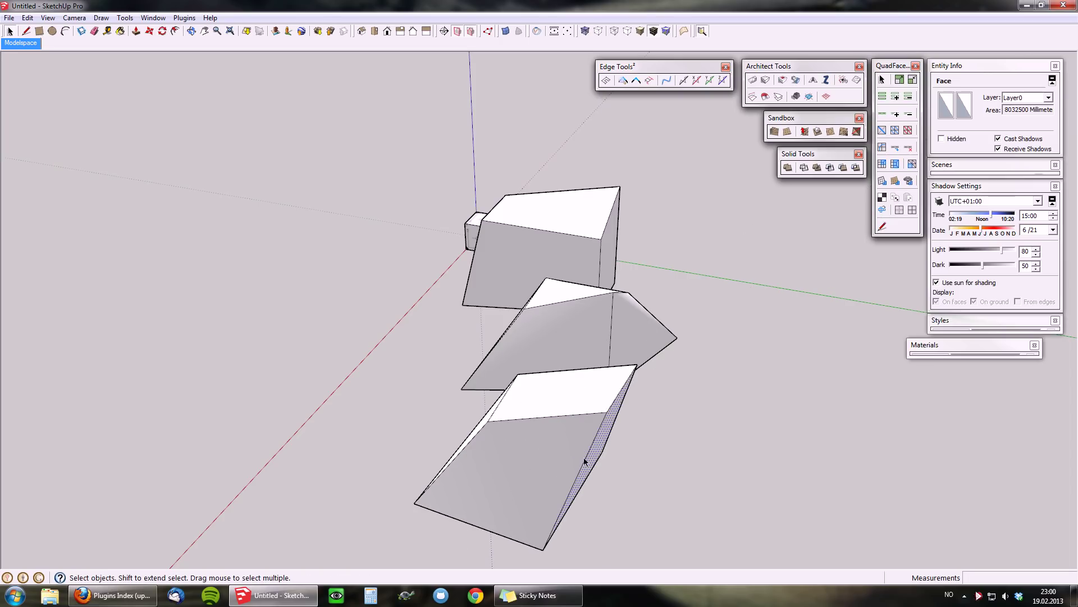
Rotate the front box's diagonal edge by 15 degrees
left_click(589, 464)
key("q")
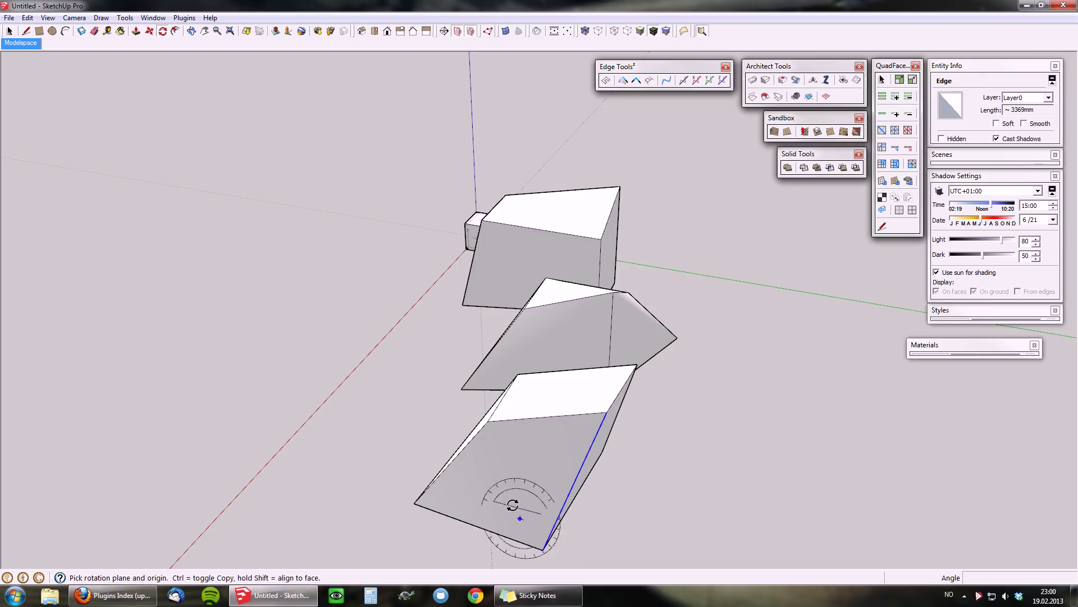
left_click(500, 480)
left_click(563, 440)
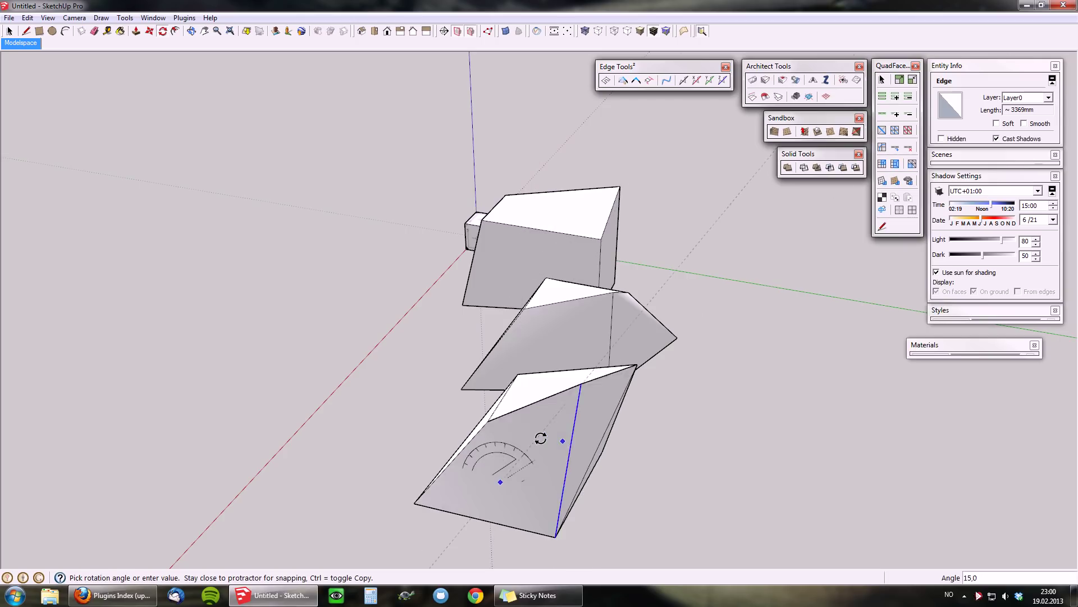
left_click(547, 441)
key("space")
mouse_move(620, 386)
middle_mouse_down()
mouse_move(539, 403)
mouse_move(874, 332)
middle_mouse_up()
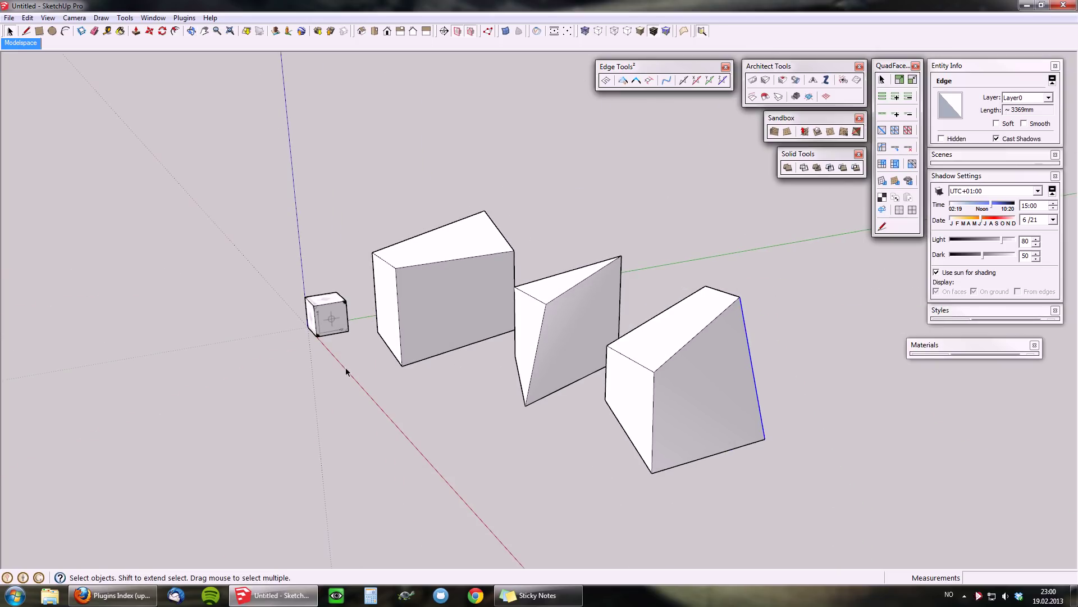
Draw a rectangle right of the deformed boxes and extrude it into a fifth, larger box
mouse_move(346, 372)
middle_mouse_down()
mouse_move(598, 445)
mouse_move(741, 384)
mouse_move(596, 446)
mouse_move(384, 279)
middle_mouse_up()
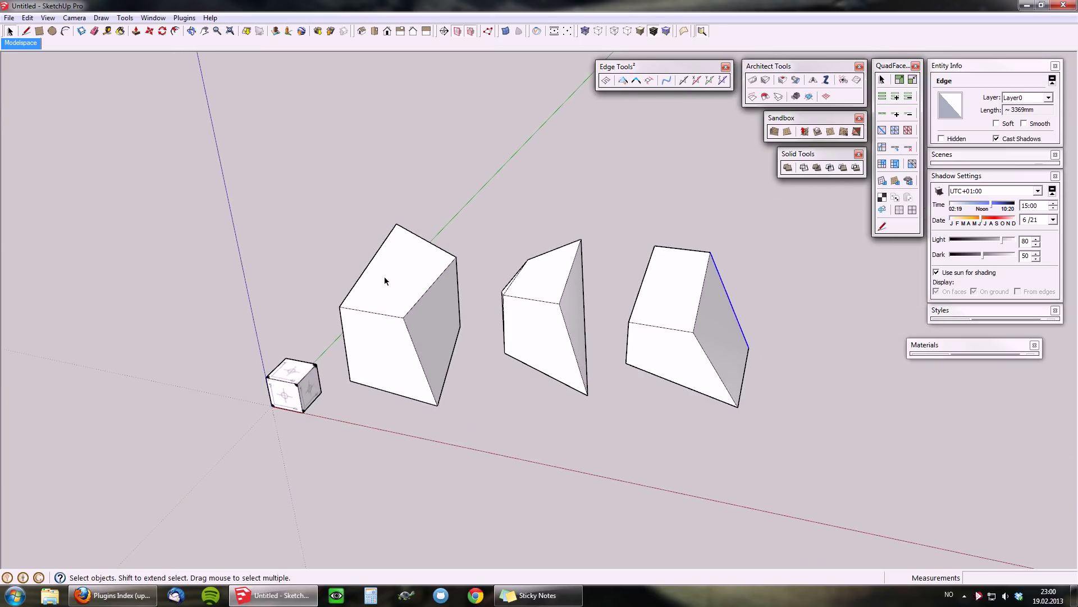
scroll(384, 277, "down", 1)
key("r")
left_click(681, 414)
left_click(873, 396)
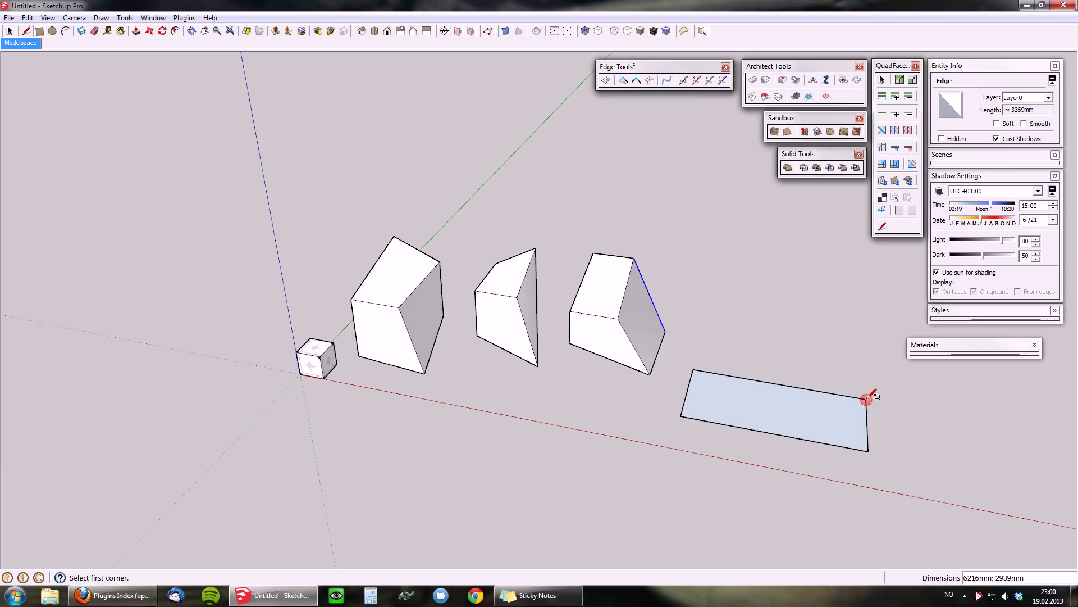
key("p")
left_click_drag(768, 413, 765, 316)
key("space")
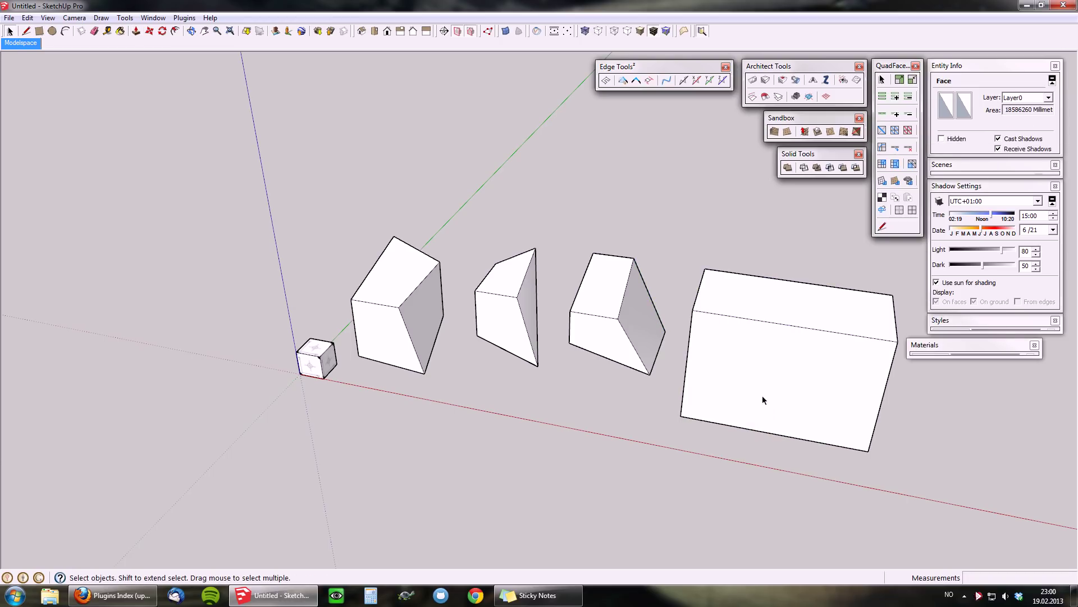
mouse_move(763, 395)
middle_mouse_down()
mouse_move(573, 312)
mouse_move(649, 383)
mouse_move(787, 462)
mouse_move(710, 364)
middle_mouse_up()
scroll(432, 265, "down", 1)
scroll(796, 470, "up", 3)
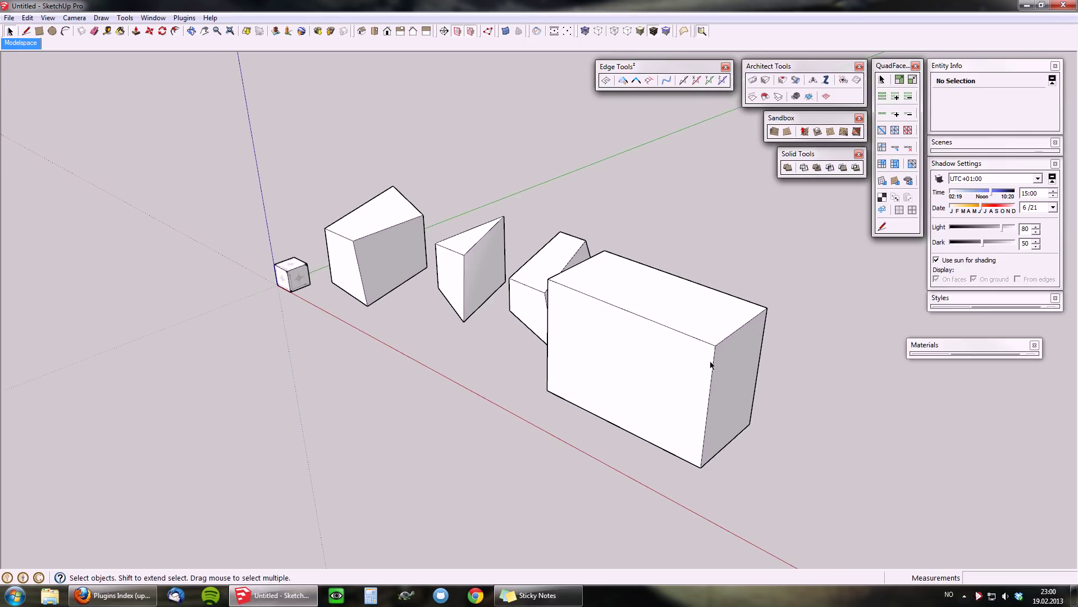
Copy a vertical edge onto the front face, then undo the misplaced copy
left_click(712, 364)
key("m")
left_click(715, 346, "ctrl")
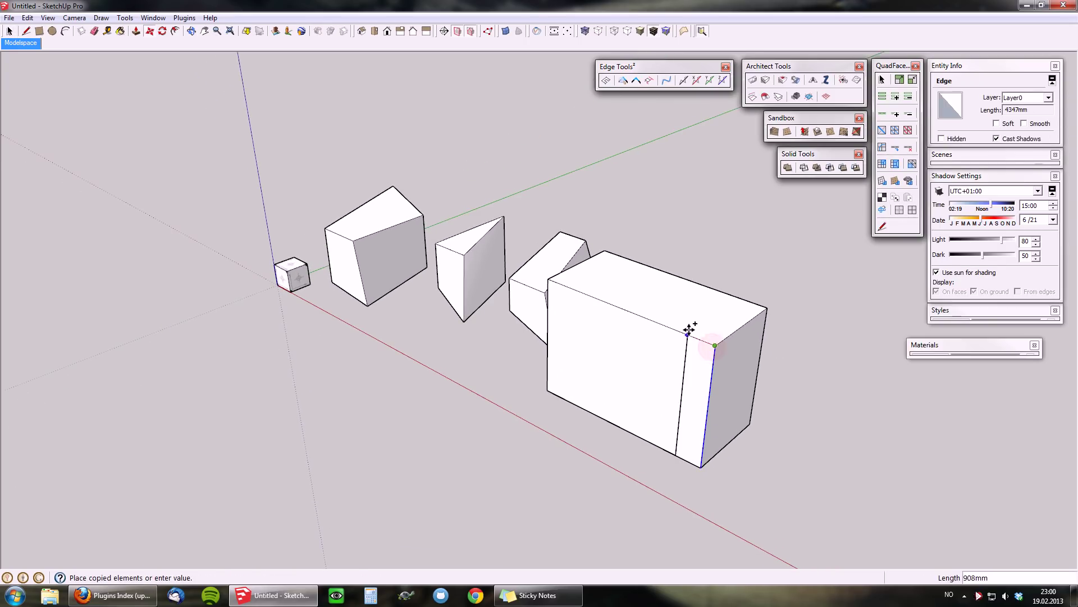
left_click(669, 327)
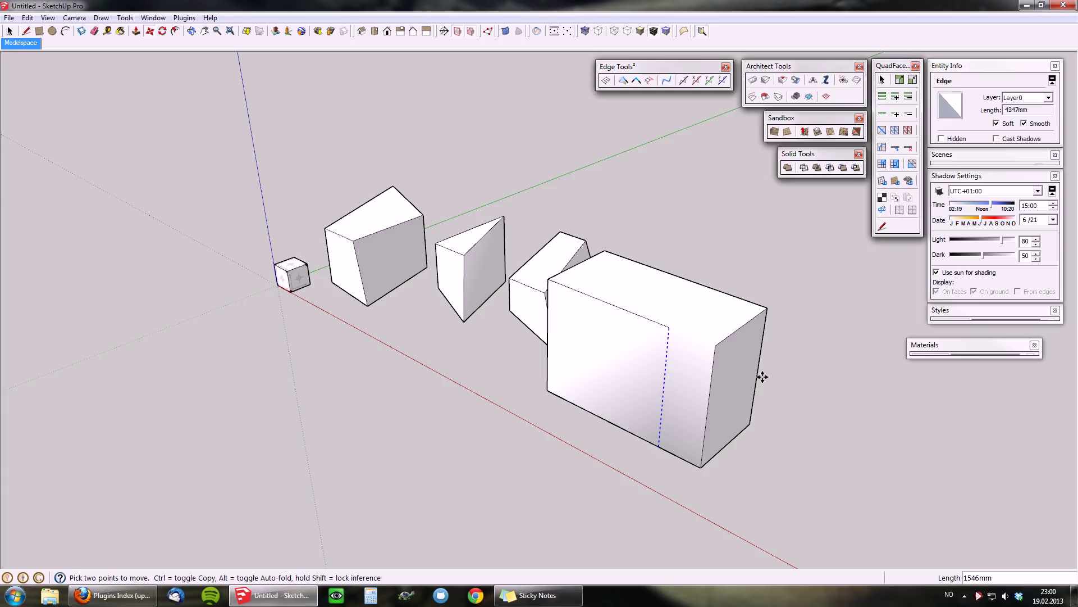
key("ctrl+z")
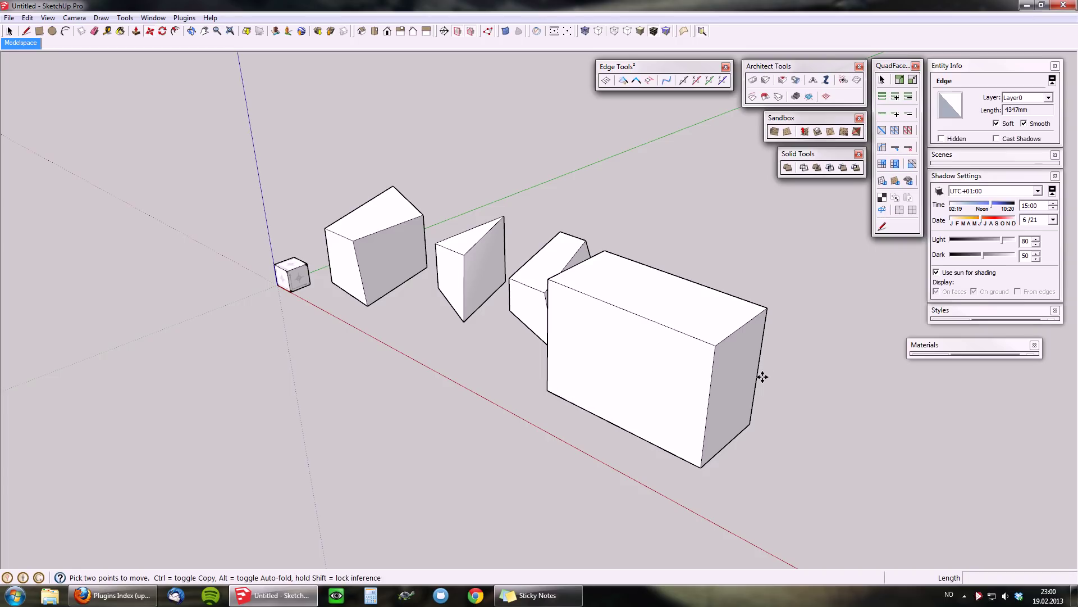
key("space")
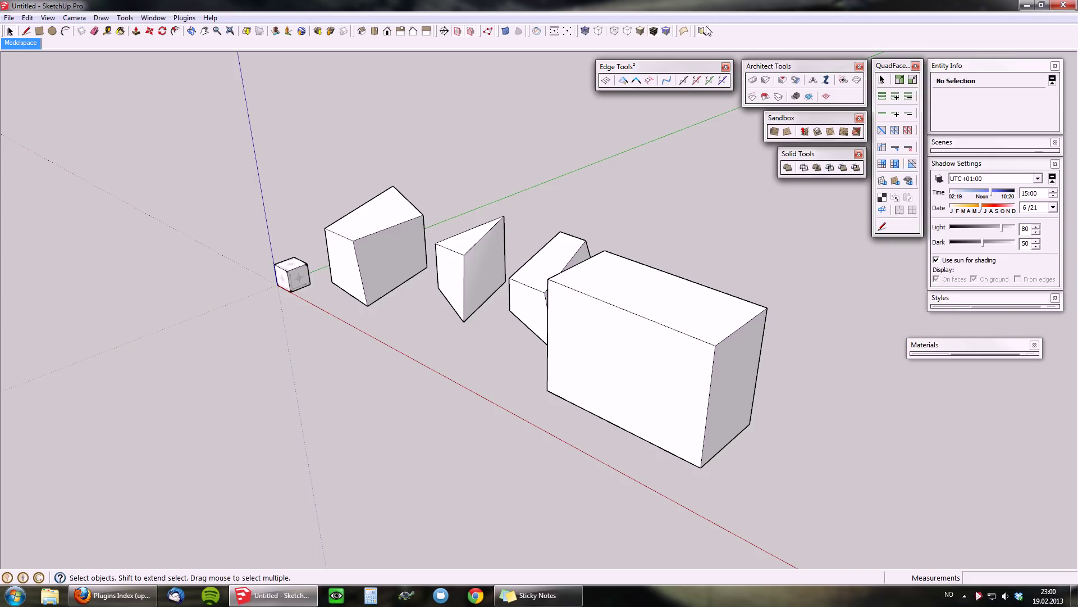
Copy the front corner edge to the opposite corner and array it into evenly spaced edges
left_click(714, 368)
key("m")
left_click(549, 276)
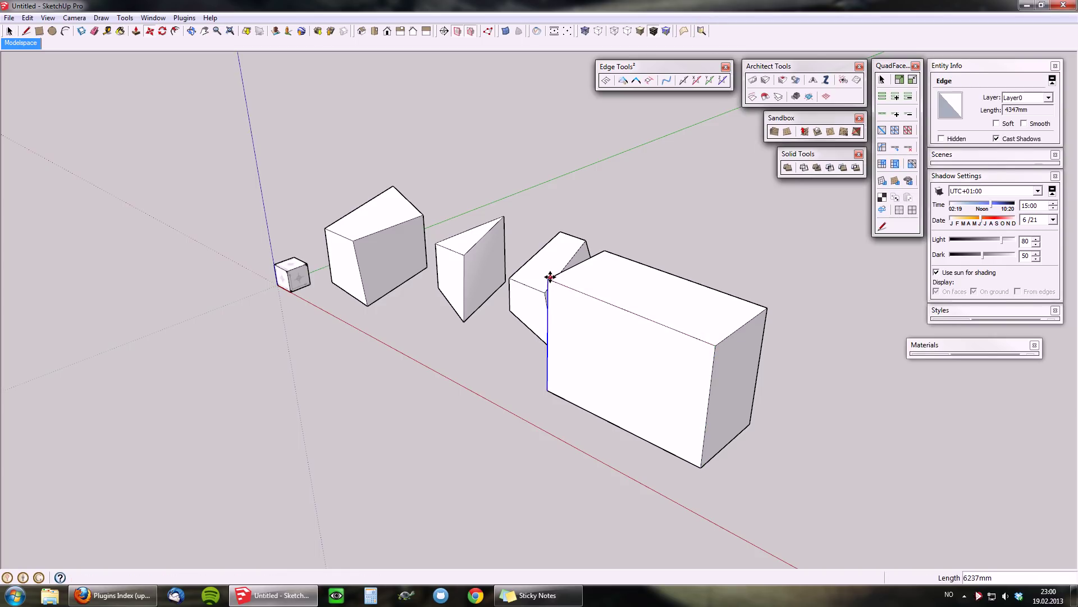
key("Escape")
type("6")
key("Return")
key("space")
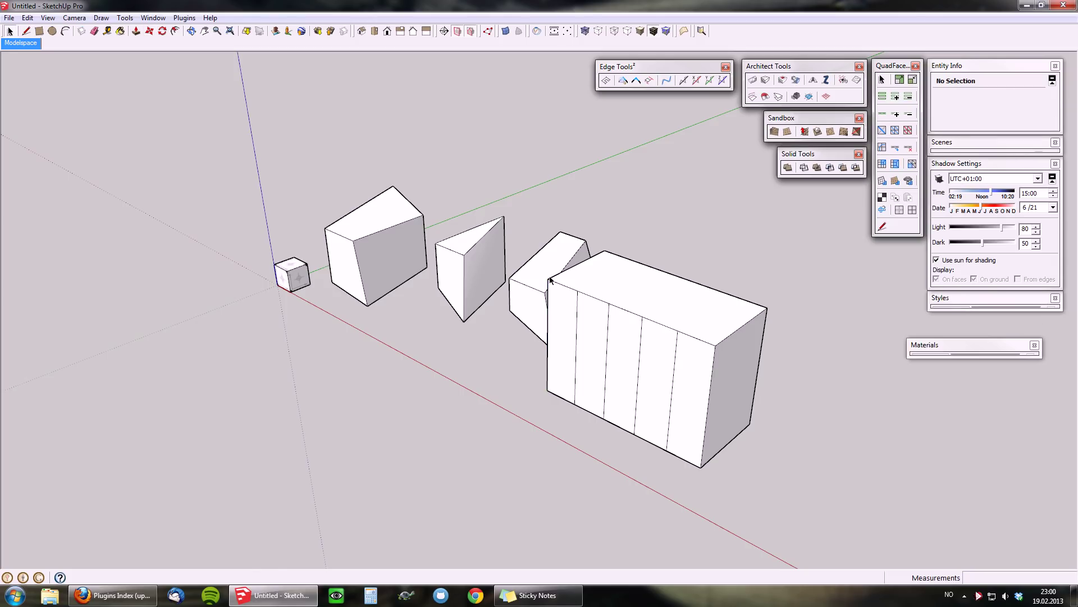
mouse_move(651, 380)
middle_mouse_down()
mouse_move(732, 337)
mouse_move(228, 404)
mouse_move(645, 349)
mouse_move(813, 373)
mouse_move(723, 405)
mouse_move(652, 412)
middle_mouse_up()
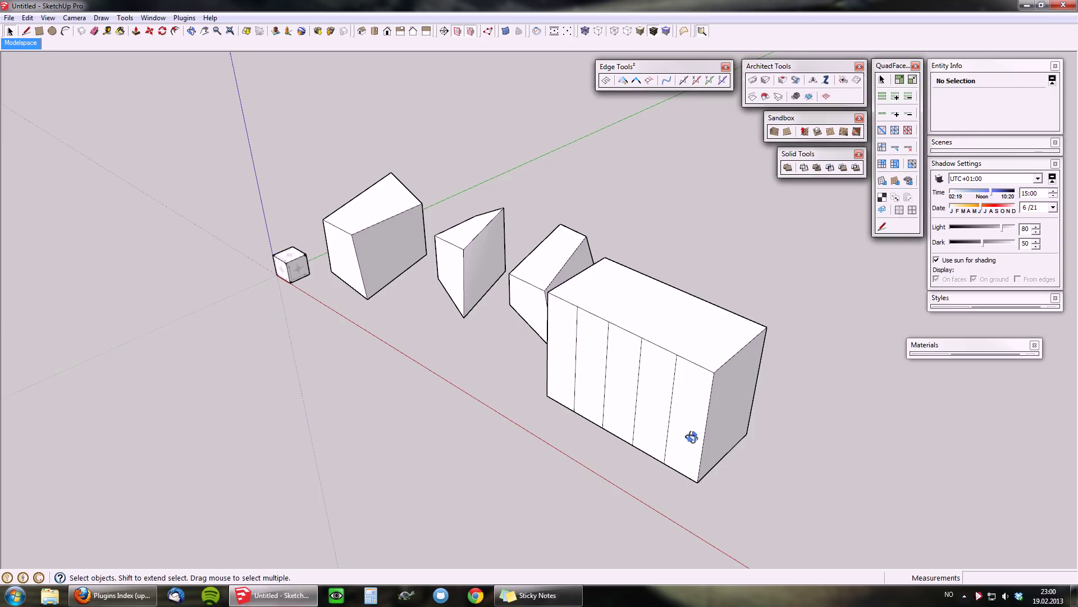
Select the ring of parallel vertical edges across the long box's front
middle_click_drag(692, 436, 680, 356)
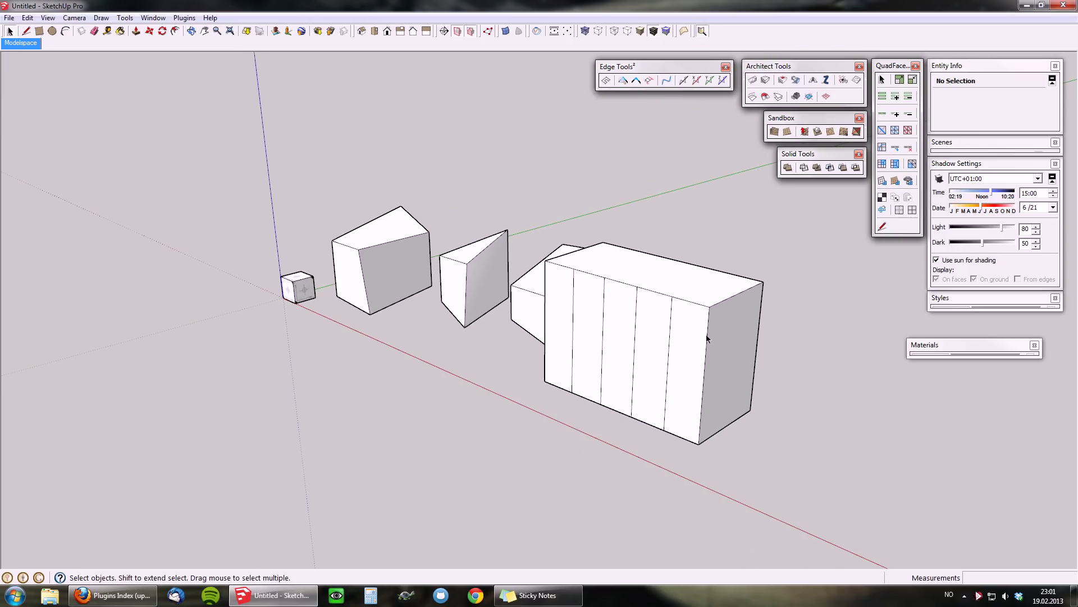
left_click(709, 337)
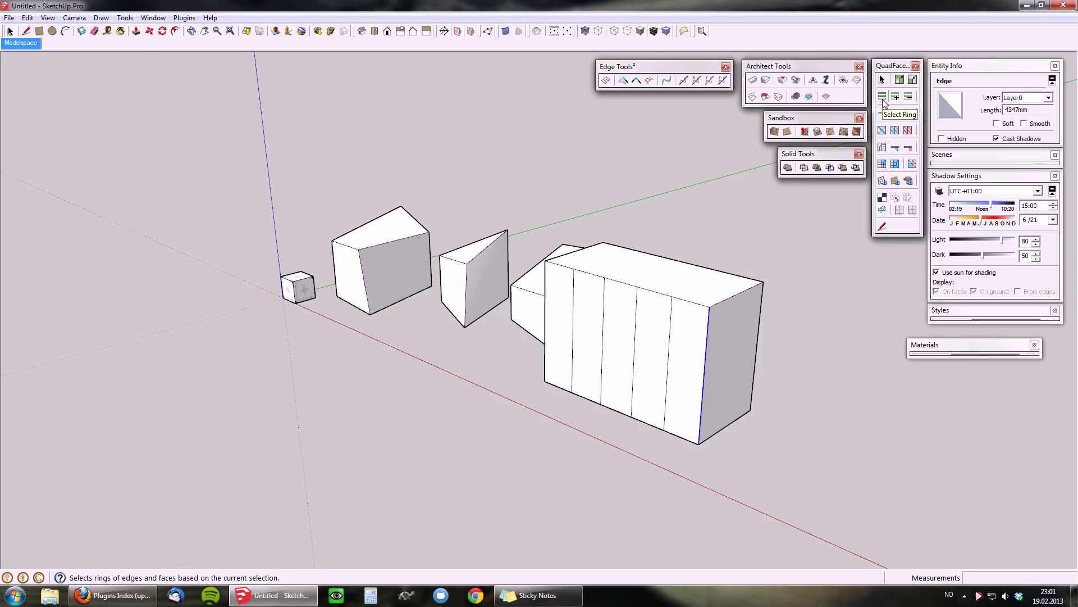
left_click(883, 100)
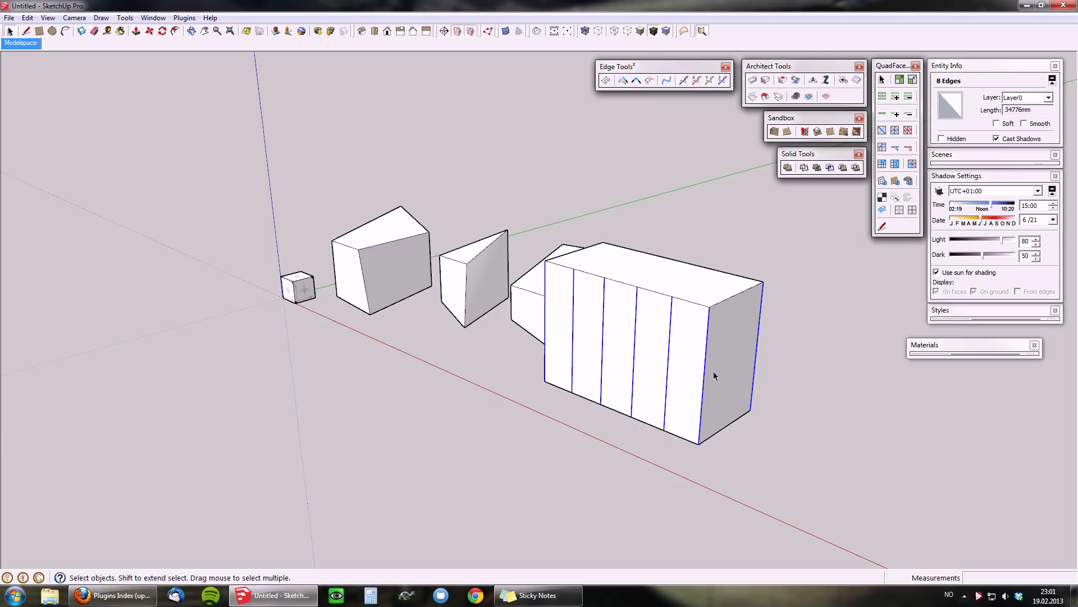
mouse_move(713, 375)
middle_mouse_down()
mouse_move(756, 312)
mouse_move(934, 391)
mouse_move(413, 378)
mouse_move(762, 379)
middle_mouse_up()
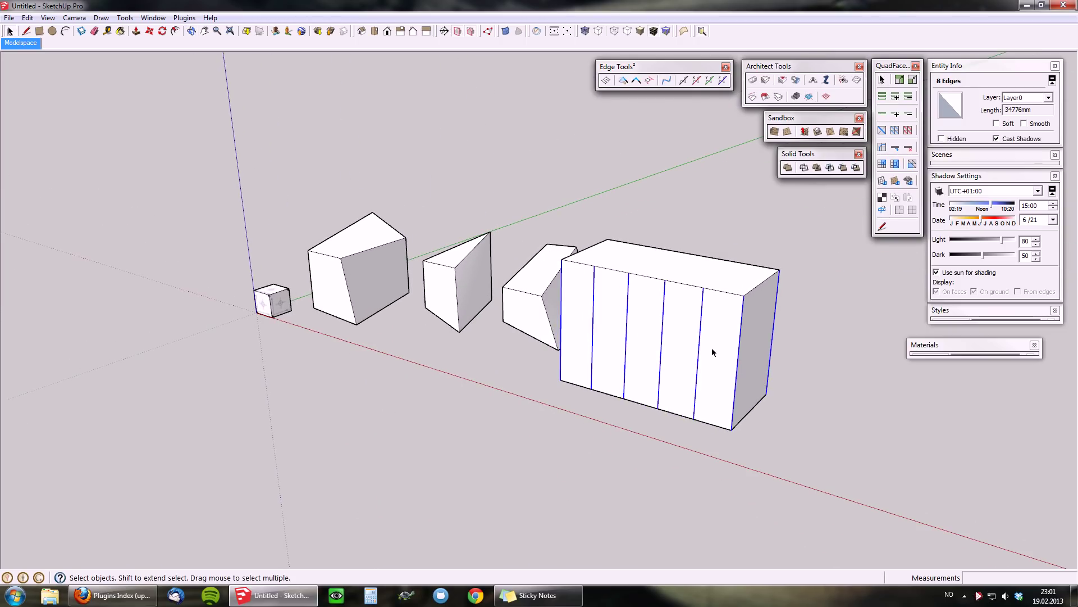
Pick a vertical edge on the long box and start, then cancel, QuadFace Connect Edges
left_click(674, 287)
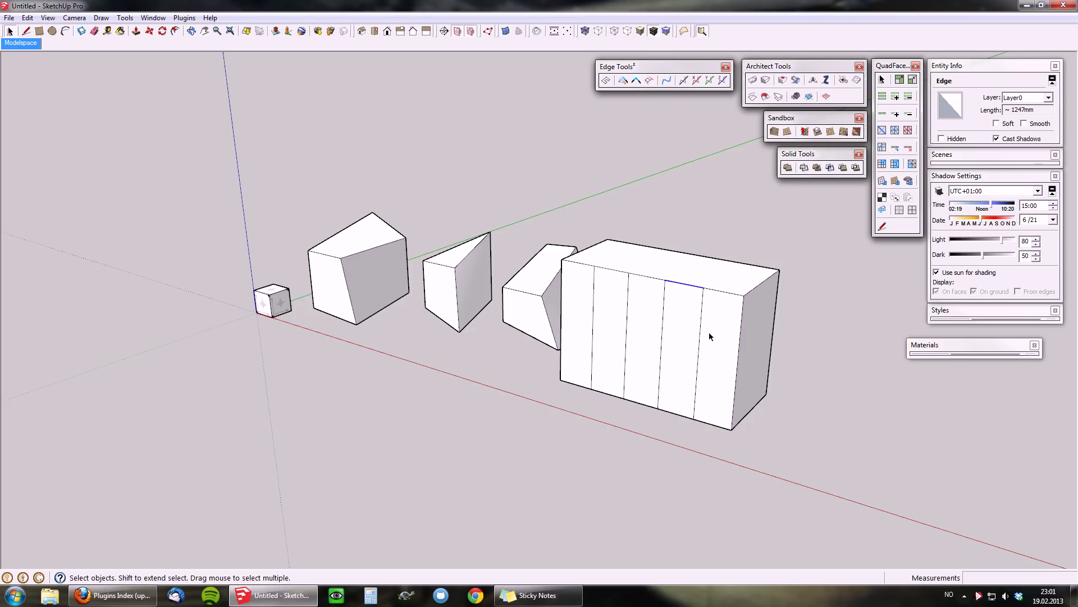
mouse_move(641, 343)
middle_mouse_down()
mouse_move(733, 325)
mouse_move(737, 284)
mouse_move(672, 332)
middle_mouse_up()
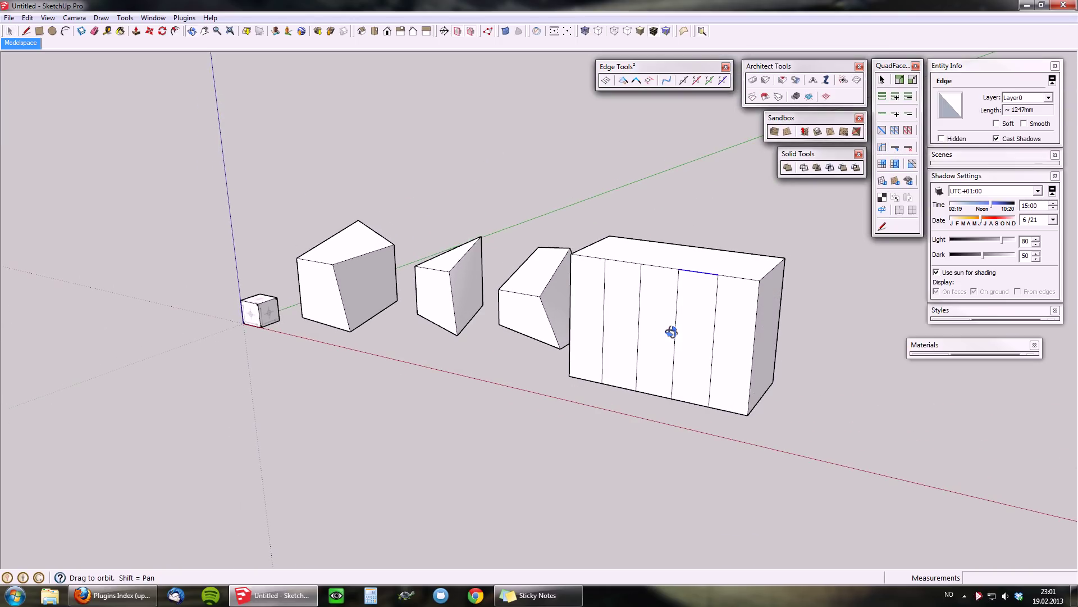
left_click(716, 337)
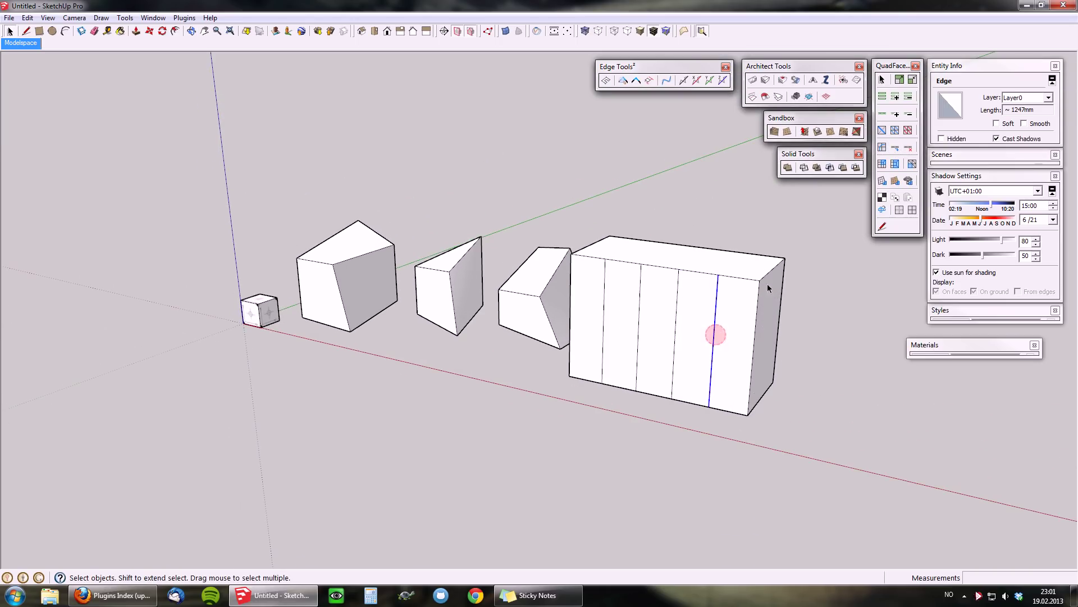
left_click(896, 166)
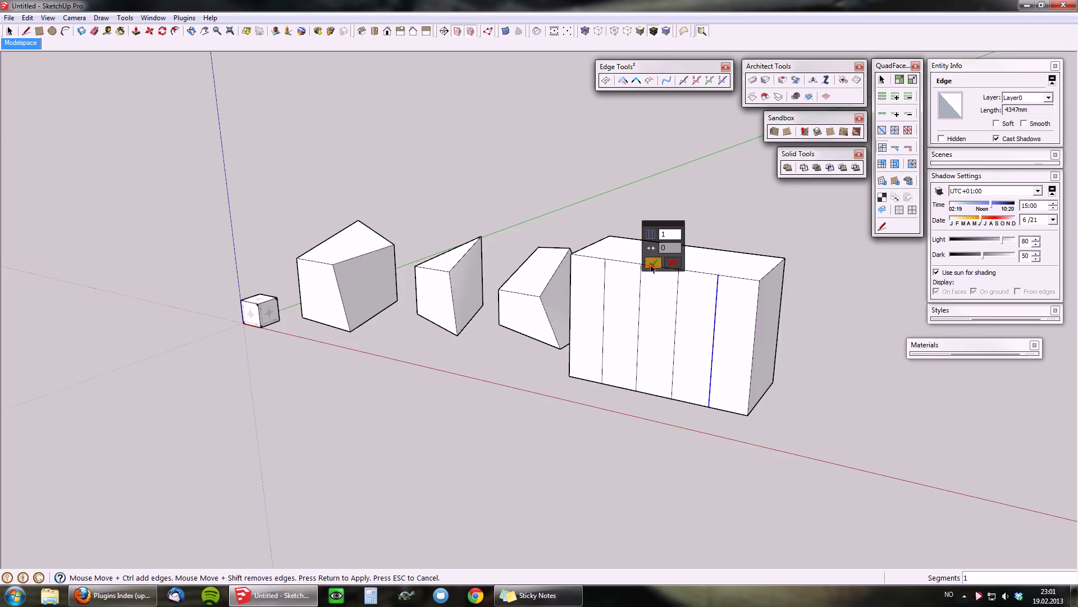
key("Escape")
mouse_move(653, 279)
middle_mouse_down()
mouse_move(590, 345)
mouse_move(642, 326)
mouse_move(664, 357)
middle_mouse_up()
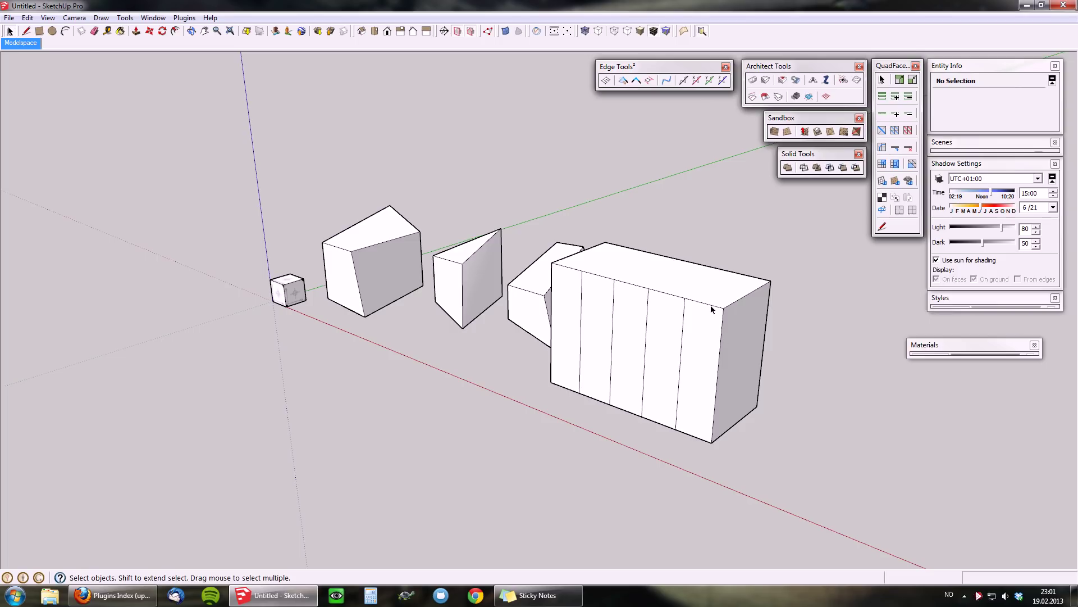
Move a front strip's top edge downward to notch the long box
middle_click_drag(709, 281, 581, 345)
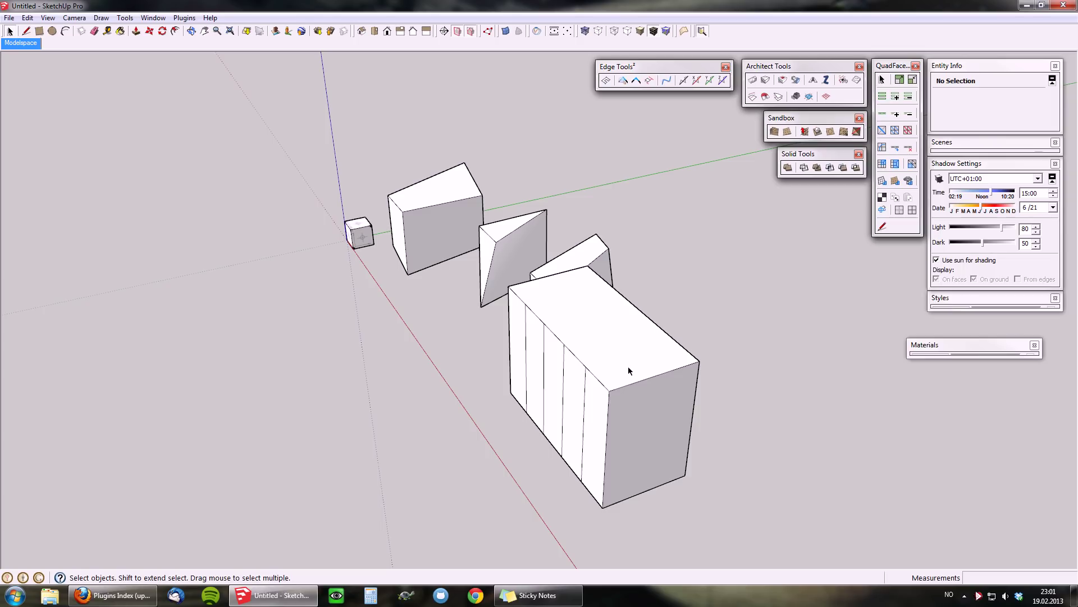
left_click(553, 334)
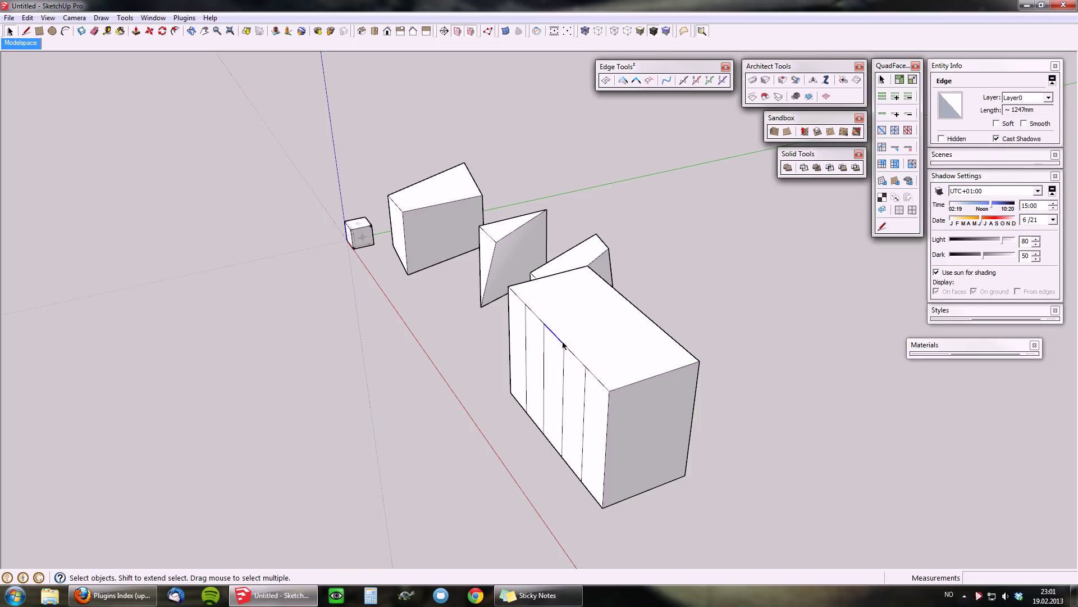
key("m")
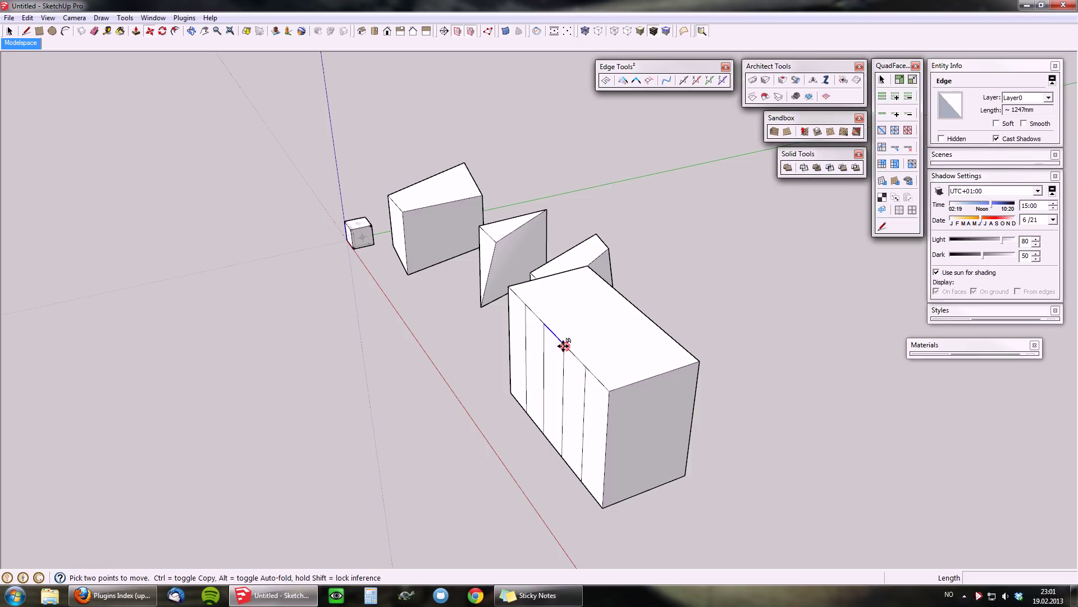
left_click(564, 346)
left_click(556, 367)
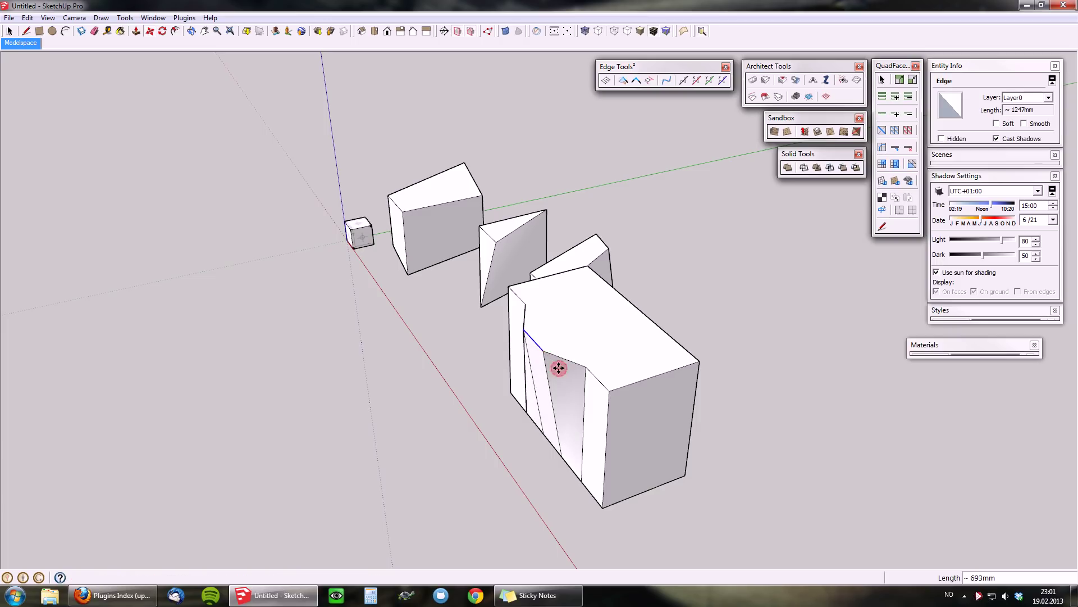
Show hidden geometry to reveal the folded diagonals, then return to Select
mouse_move(540, 371)
middle_mouse_down()
mouse_move(666, 291)
mouse_move(731, 291)
mouse_move(717, 333)
middle_mouse_up()
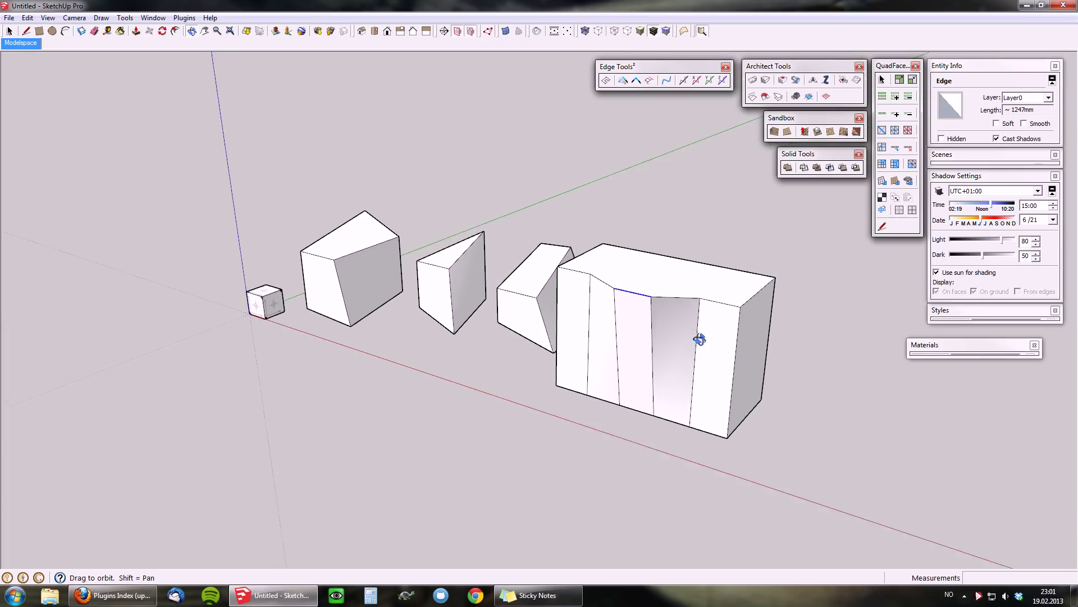
key("k")
key("space")
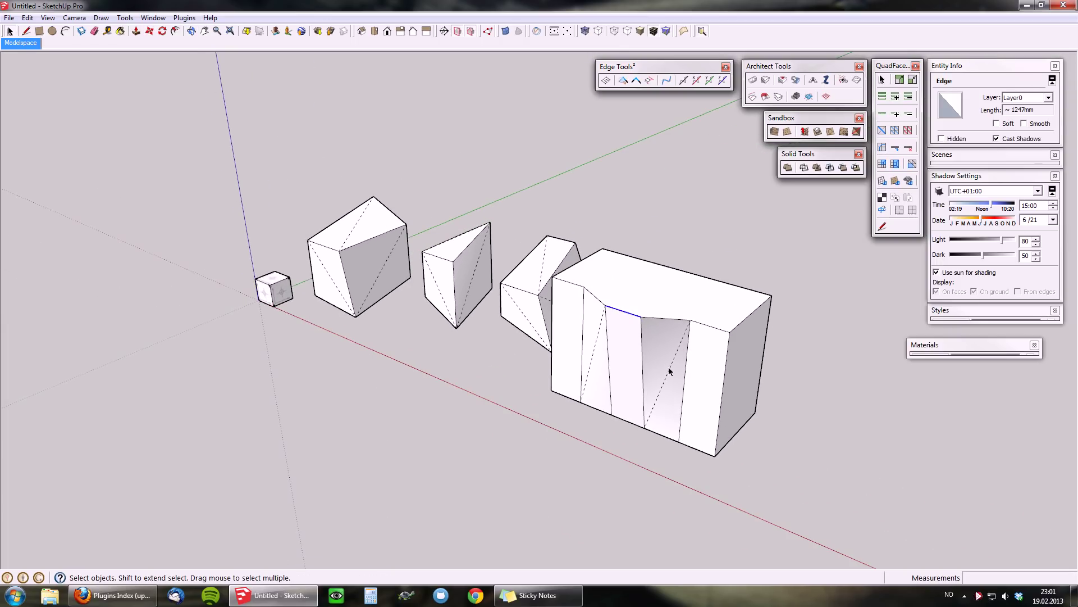
mouse_move(590, 355)
middle_mouse_down()
mouse_move(775, 417)
mouse_move(686, 334)
mouse_move(615, 381)
middle_mouse_up()
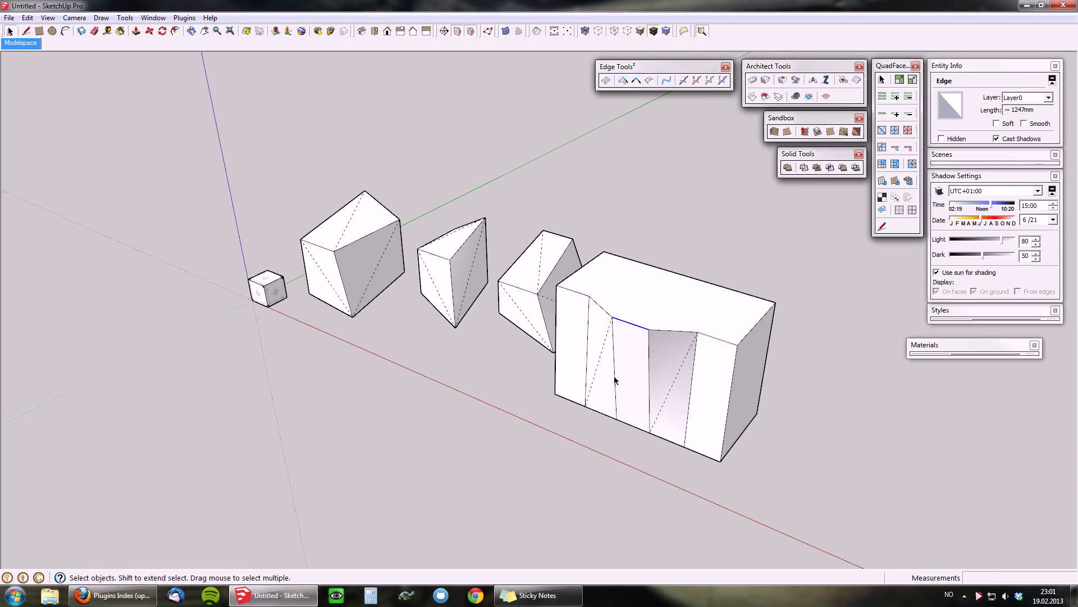
left_click(673, 383)
key("Delete")
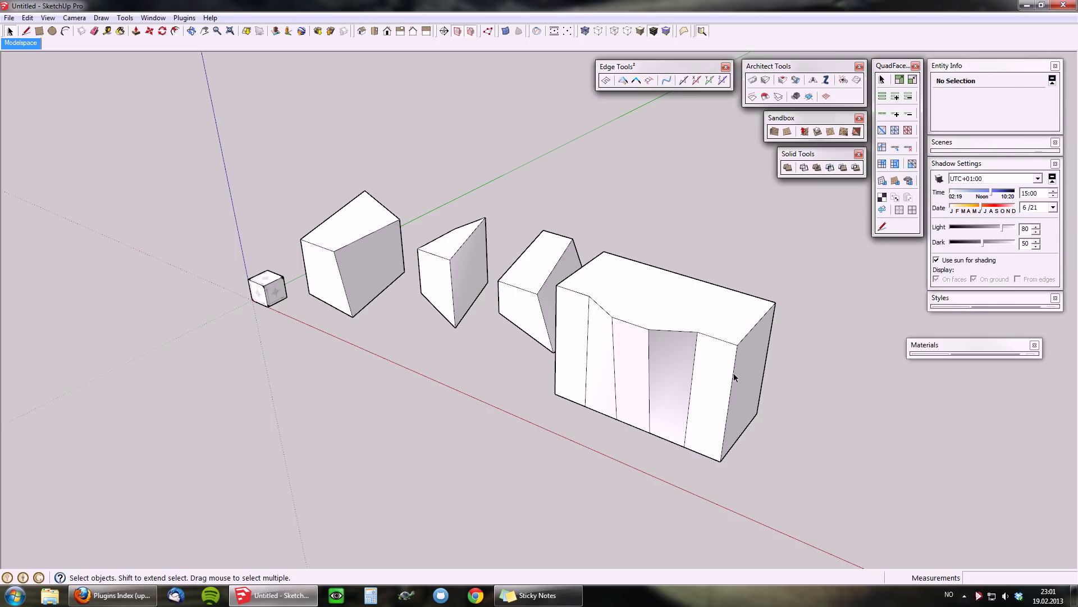
left_click(733, 378)
left_click(883, 97)
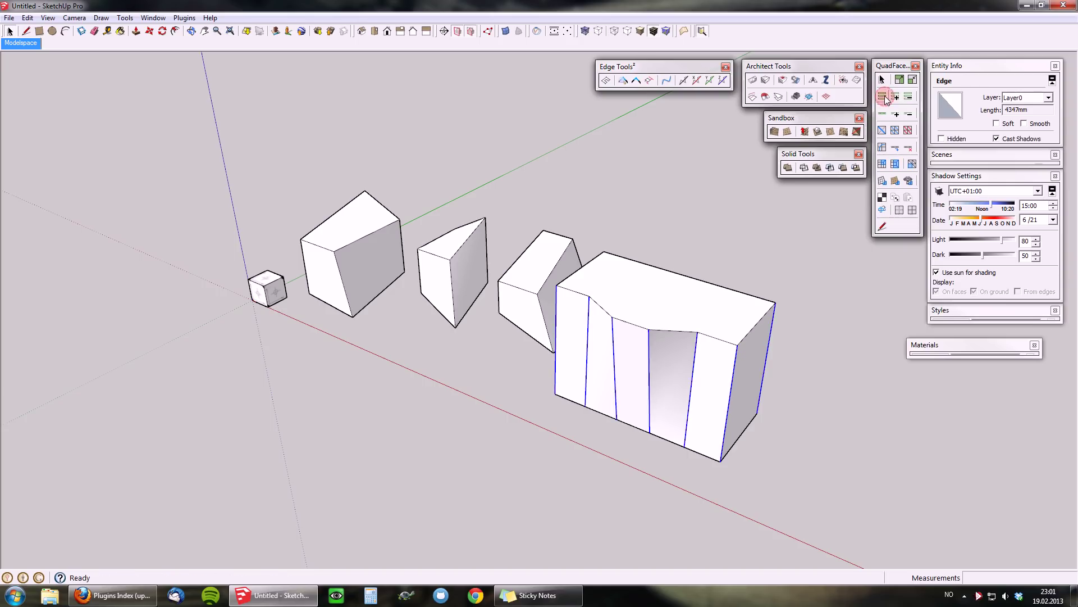
middle_click_drag(677, 470, 655, 455)
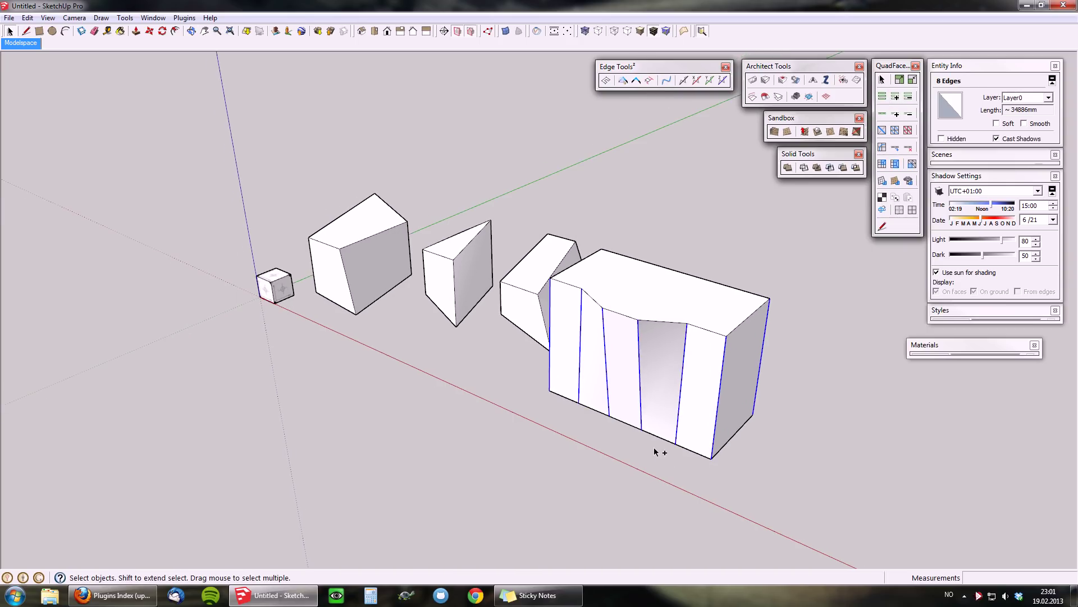
left_click(664, 380)
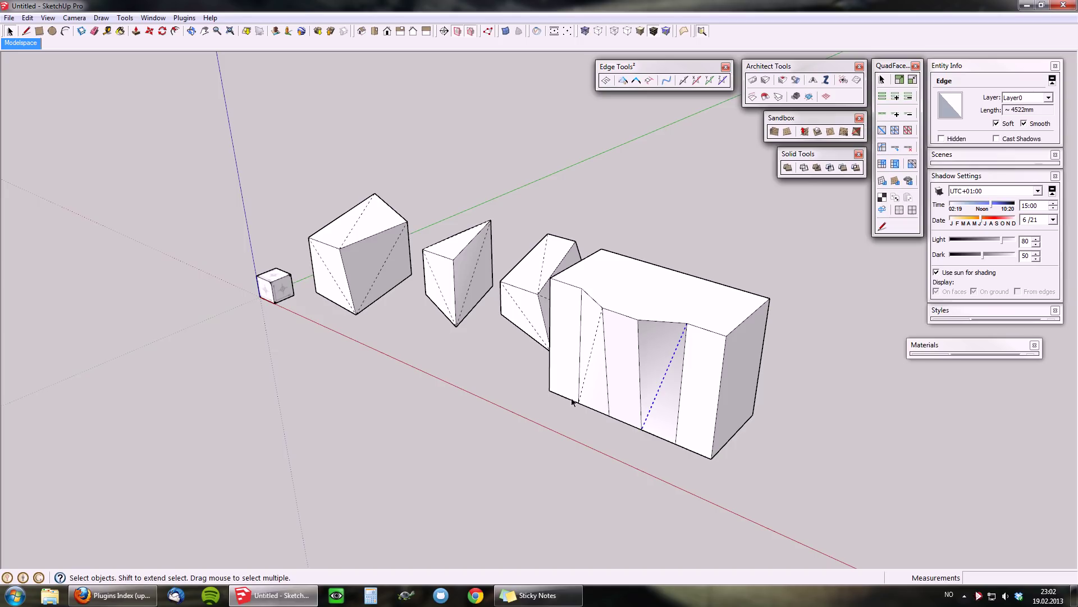
mouse_move(619, 385)
middle_mouse_down()
mouse_move(747, 312)
mouse_move(835, 385)
mouse_move(781, 369)
middle_mouse_up()
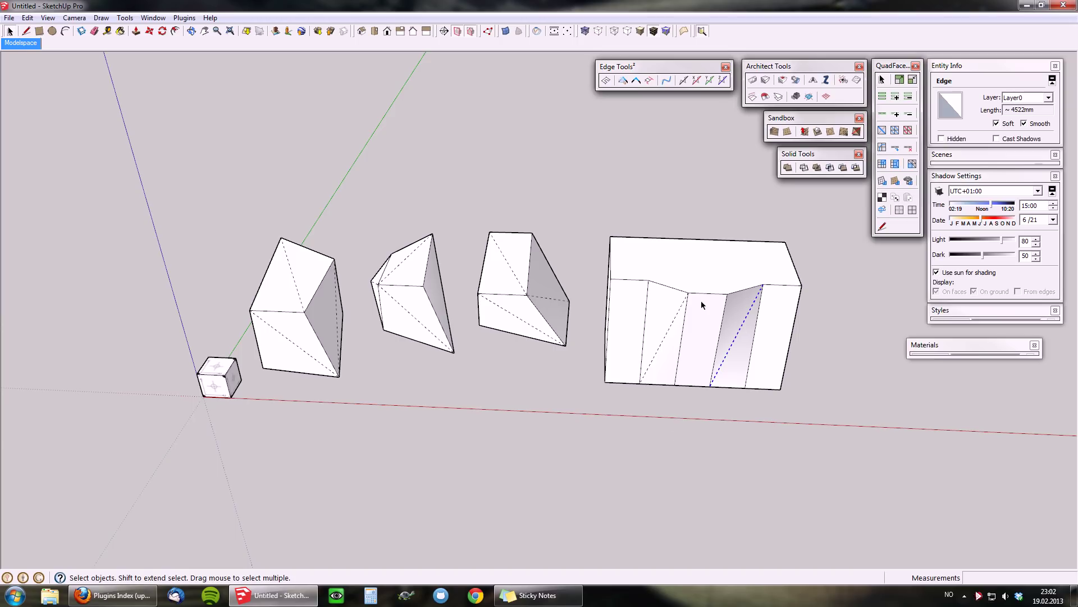
left_click(556, 388)
Scale a second front strip of the long box to Blue Scale 0.70
middle_click_drag(590, 363, 642, 322)
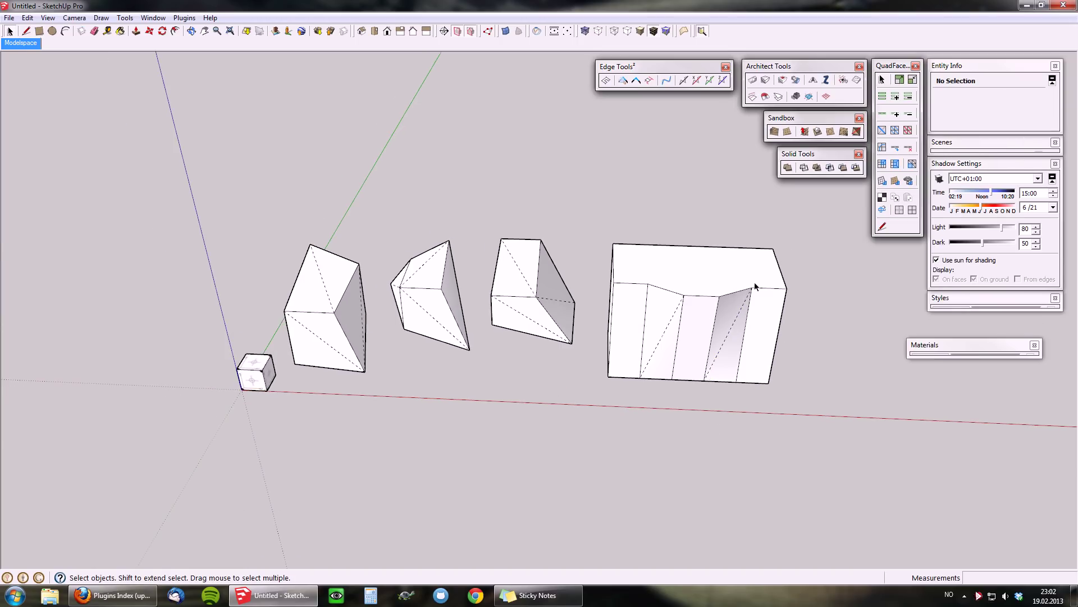
scroll(756, 286, "up", 2)
left_click(646, 326)
left_click(636, 366)
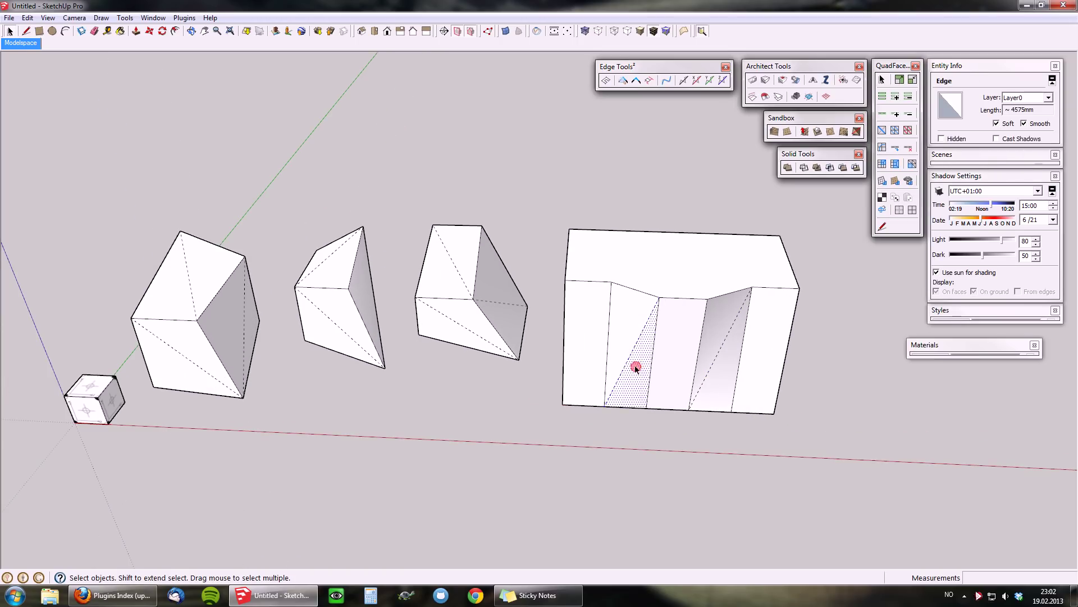
left_click(624, 345, "shift")
key("s")
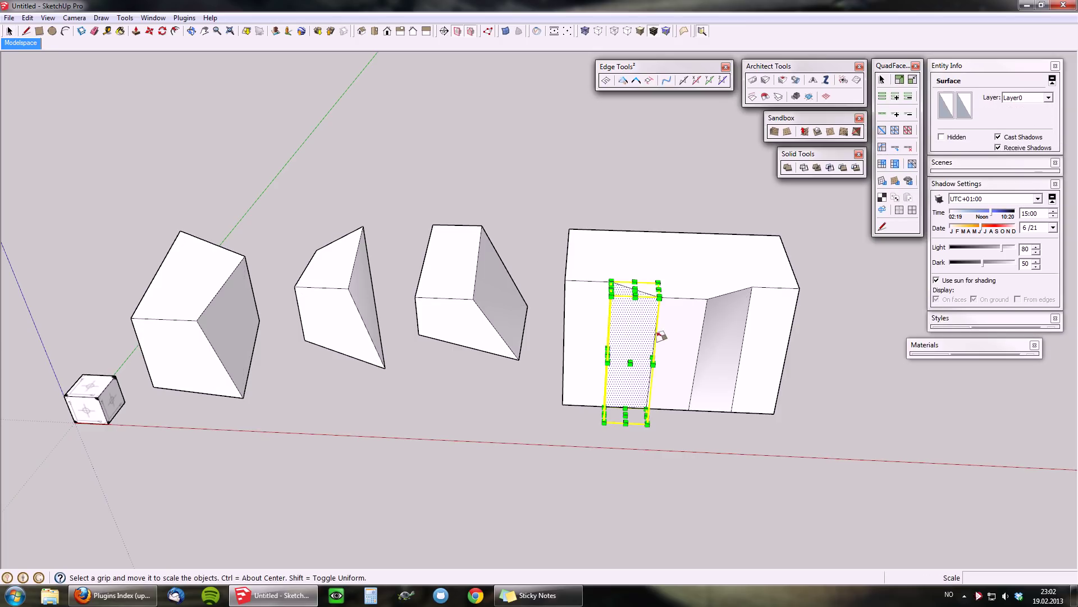
left_click_drag(634, 290, 640, 330)
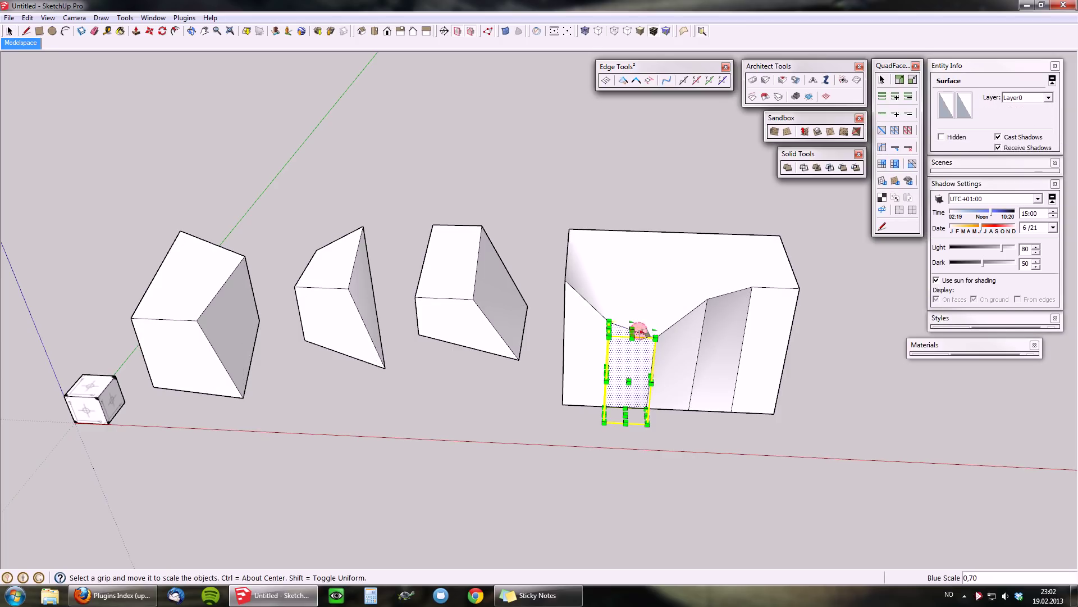
mouse_move(734, 211)
middle_mouse_down()
mouse_move(809, 253)
mouse_move(850, 465)
mouse_move(505, 346)
mouse_move(414, 336)
middle_mouse_up()
mouse_move(800, 379)
middle_mouse_down()
mouse_move(505, 437)
mouse_move(557, 384)
mouse_move(582, 383)
mouse_move(714, 441)
mouse_move(464, 480)
mouse_move(363, 455)
middle_mouse_up()
left_click(384, 408)
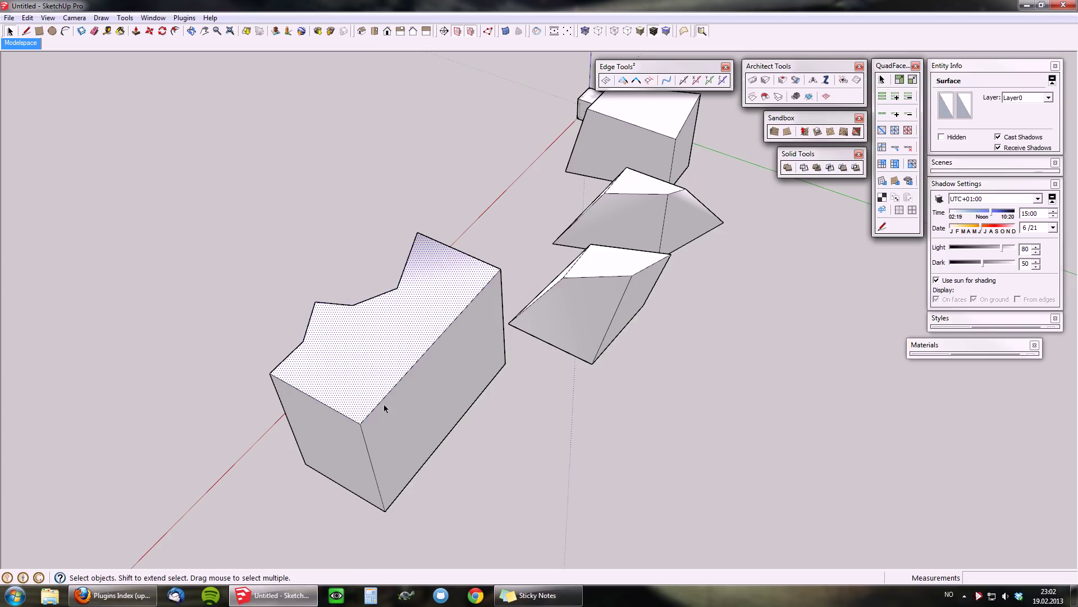
mouse_move(366, 413)
middle_mouse_down()
mouse_move(488, 244)
mouse_move(645, 215)
mouse_move(827, 278)
mouse_move(955, 343)
middle_mouse_up()
mouse_move(326, 343)
middle_mouse_down()
mouse_move(689, 302)
mouse_move(574, 337)
mouse_move(459, 350)
mouse_move(370, 332)
middle_mouse_up()
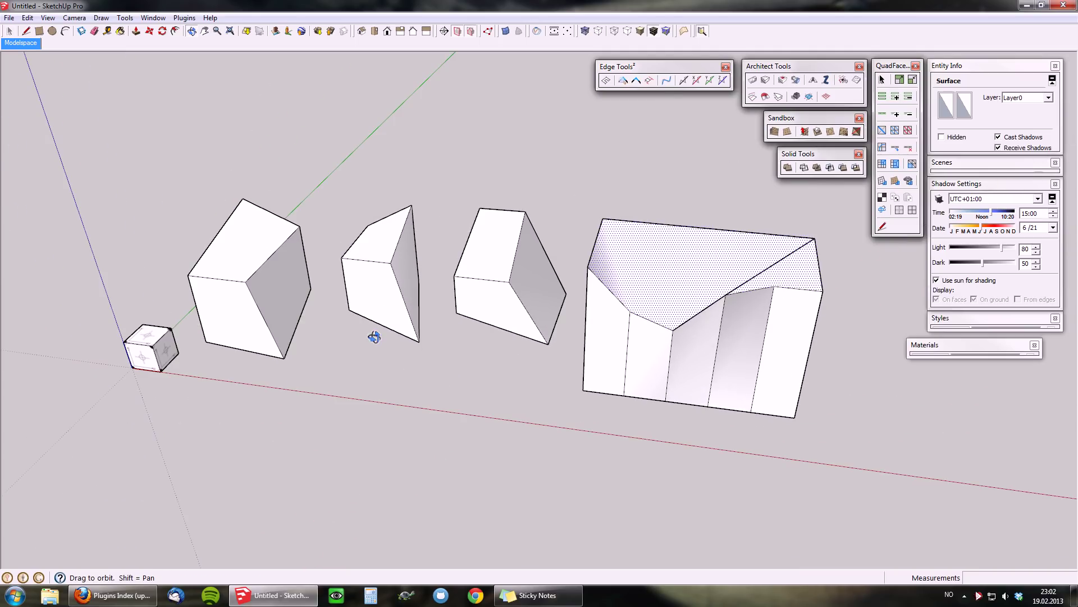
middle_click_drag(639, 258, 619, 400)
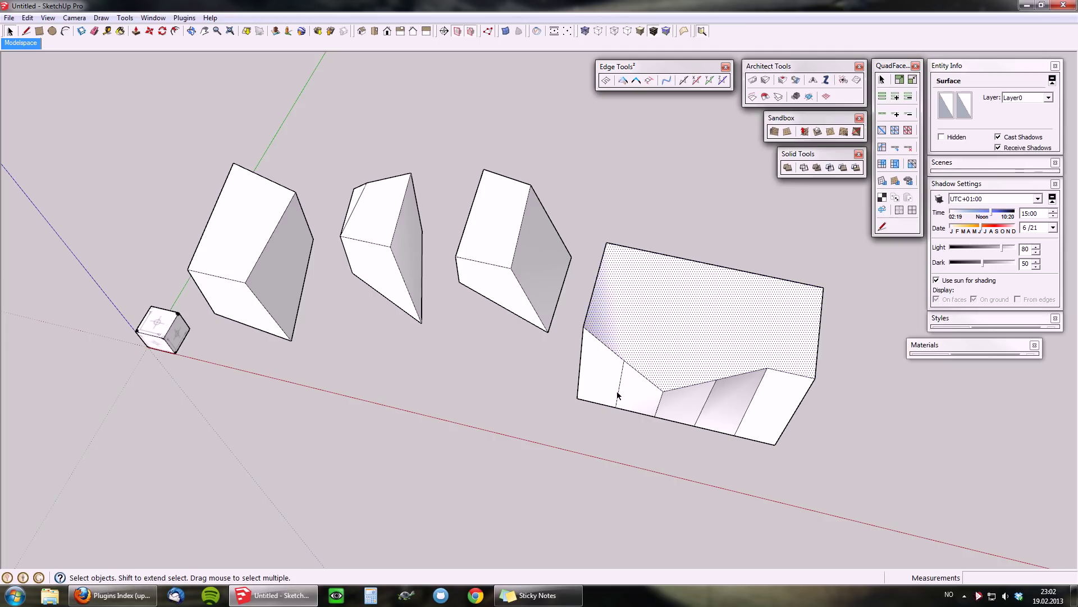
mouse_move(738, 381)
middle_mouse_down()
mouse_move(725, 362)
mouse_move(434, 305)
mouse_move(556, 278)
mouse_move(779, 325)
mouse_move(831, 380)
middle_mouse_up()
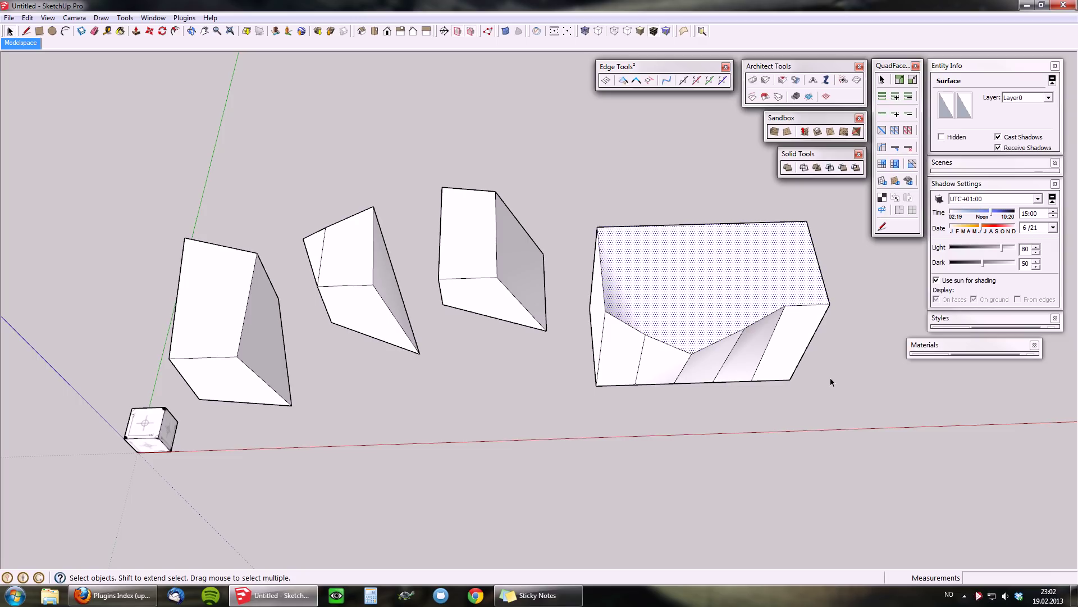
mouse_move(631, 381)
middle_mouse_down()
mouse_move(718, 189)
mouse_move(725, 282)
middle_mouse_up()
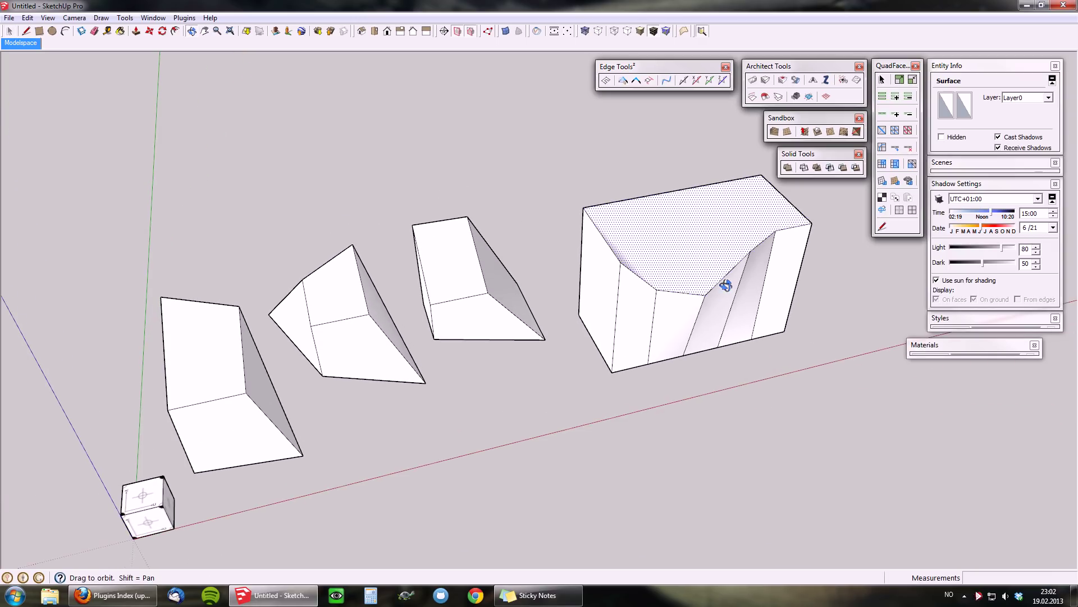